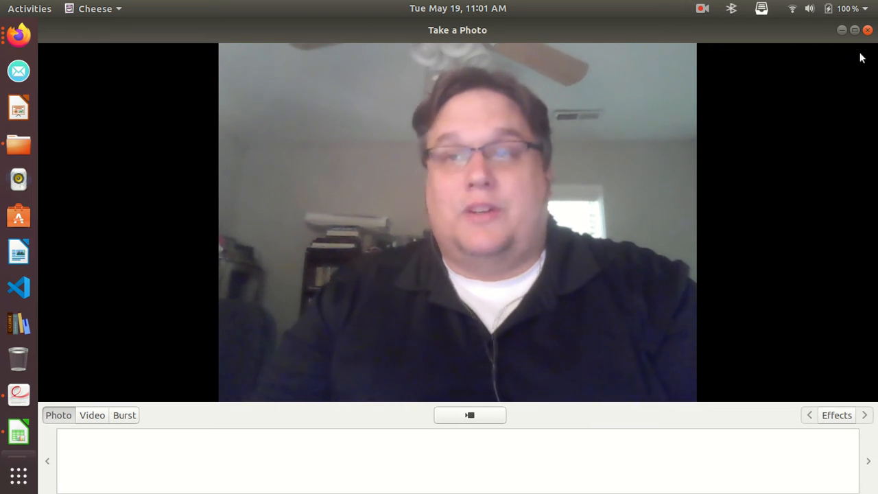
Minimize the webcam window and switch to the LibreOffice Calc spreadsheet with the student's grades.
{"action": "left_click", "coordinate": [842, 32]}
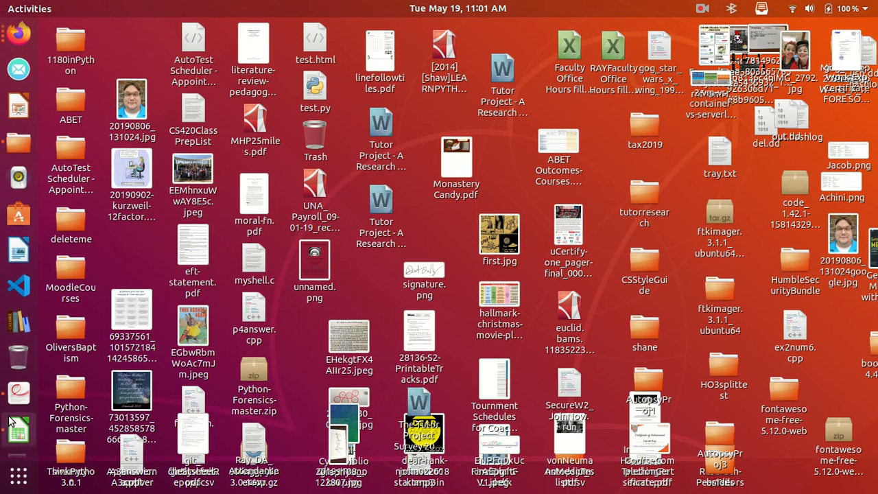
{"action": "left_click", "coordinate": [19, 428]}
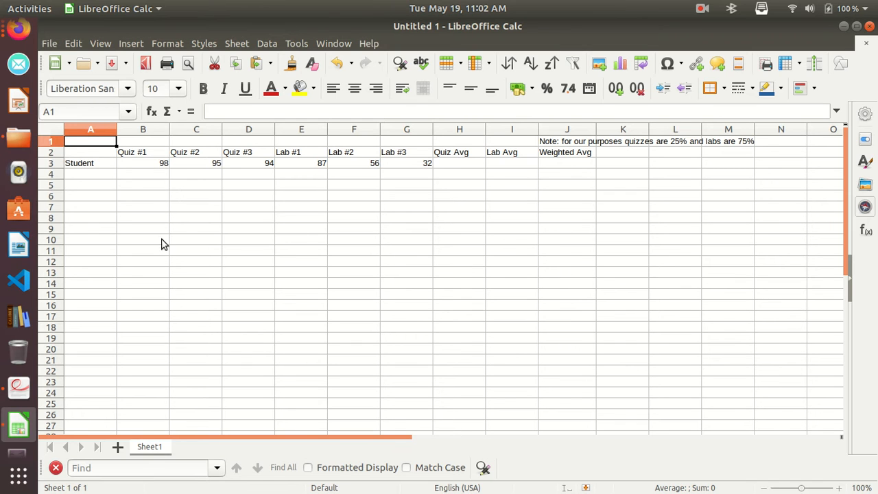
Review the row 2 headings for the quizzes, labs, Quiz Avg, Lab Avg and Weighted Avg.
{"action": "left_click", "coordinate": [135, 153]}
{"action": "left_click", "coordinate": [196, 153]}
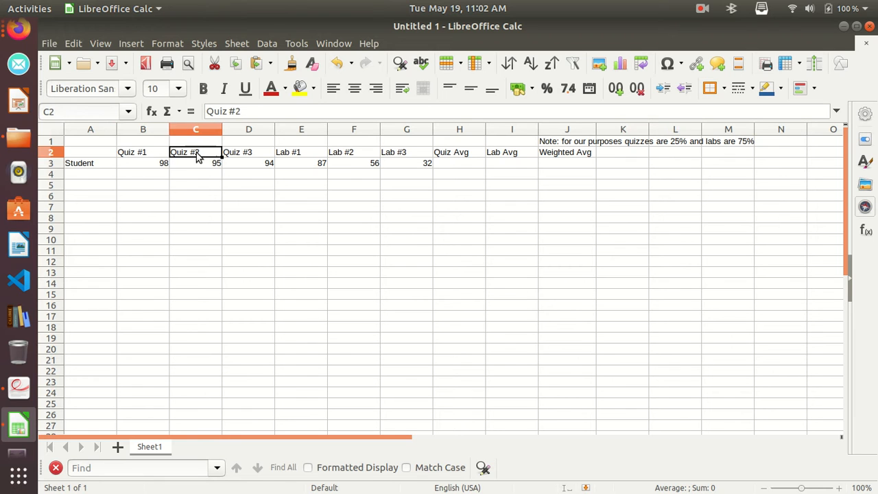
{"action": "left_click", "coordinate": [247, 152]}
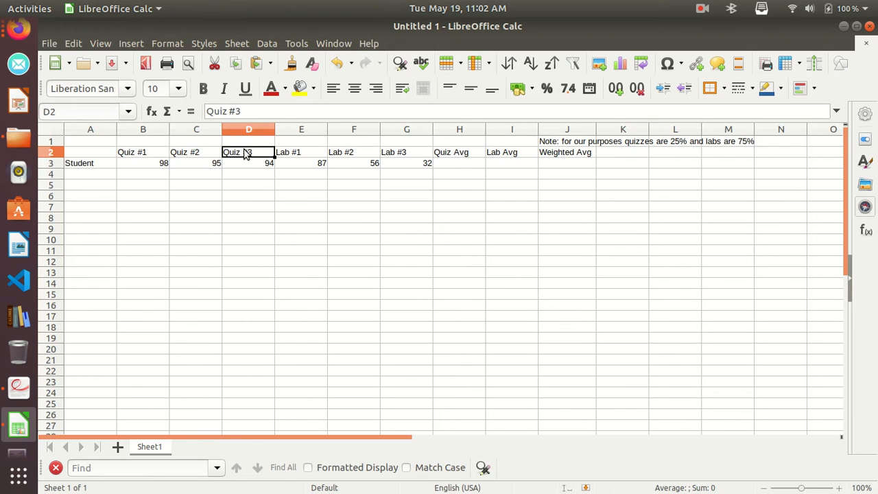
{"action": "left_click", "coordinate": [297, 154]}
{"action": "left_click", "coordinate": [353, 151]}
{"action": "left_click", "coordinate": [404, 156]}
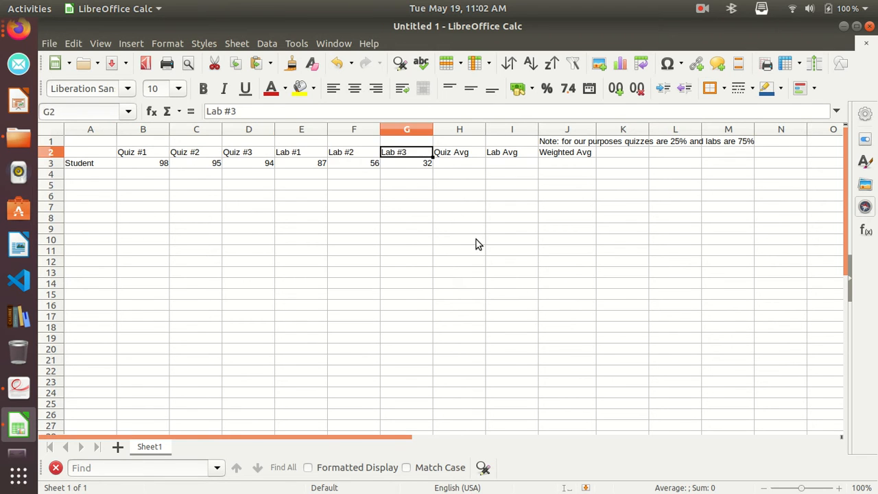
{"action": "left_click", "coordinate": [464, 156]}
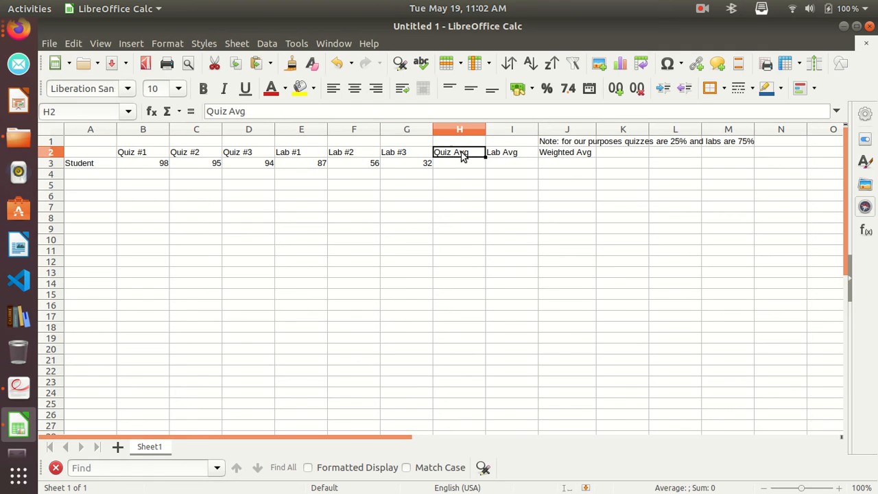
{"action": "left_click", "coordinate": [511, 152]}
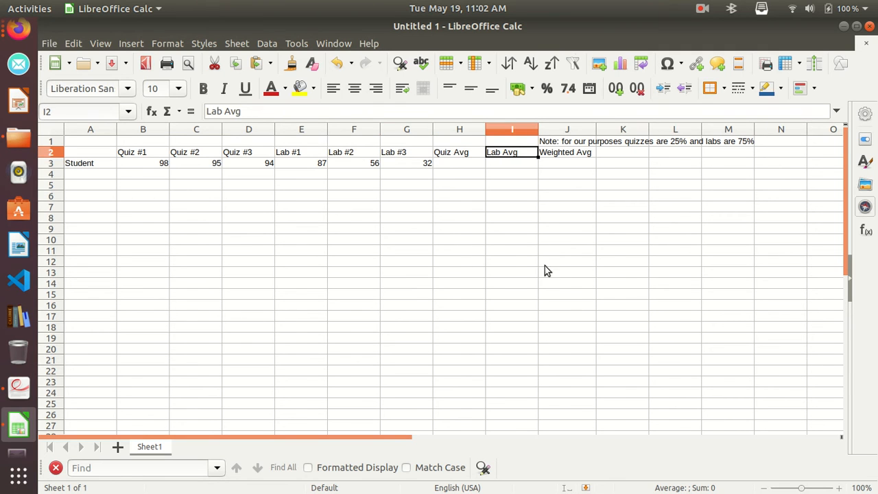
{"action": "left_click", "coordinate": [565, 156]}
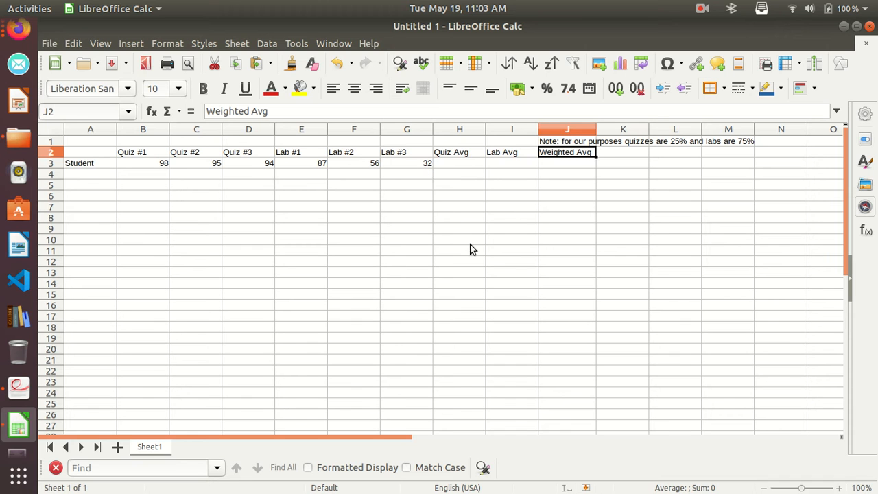
Calculate the student's Quiz Avg in H3 with the Average function over the three quiz scores, B3:D3.
{"action": "left_click", "coordinate": [465, 166]}
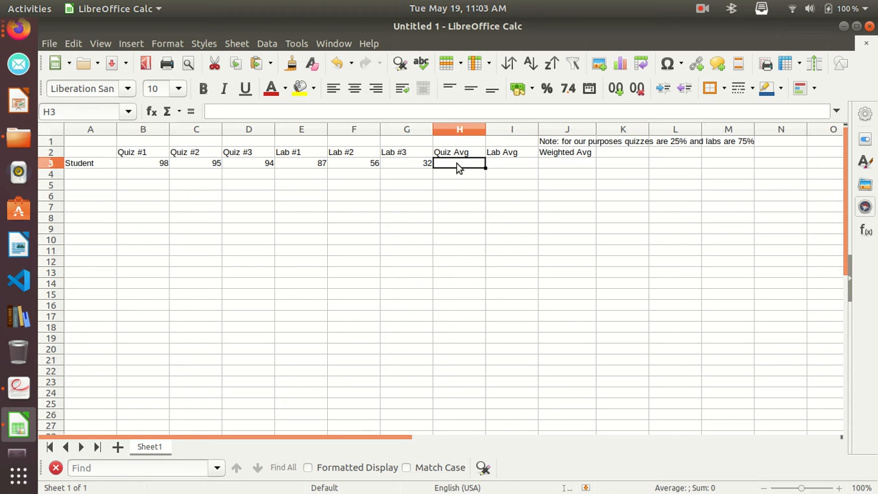
{"action": "left_click", "coordinate": [179, 111]}
{"action": "left_click", "coordinate": [187, 142]}
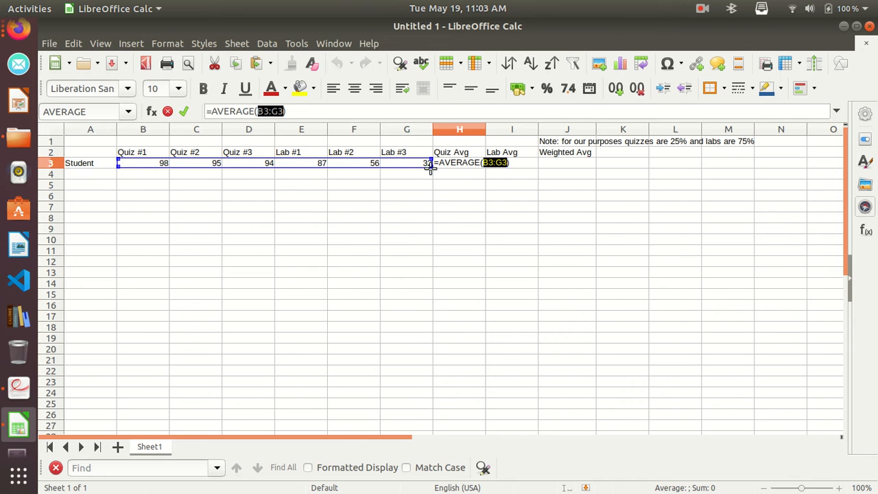
{"action": "left_click_drag", "start_coordinate": [412, 167], "coordinate": [273, 166]}
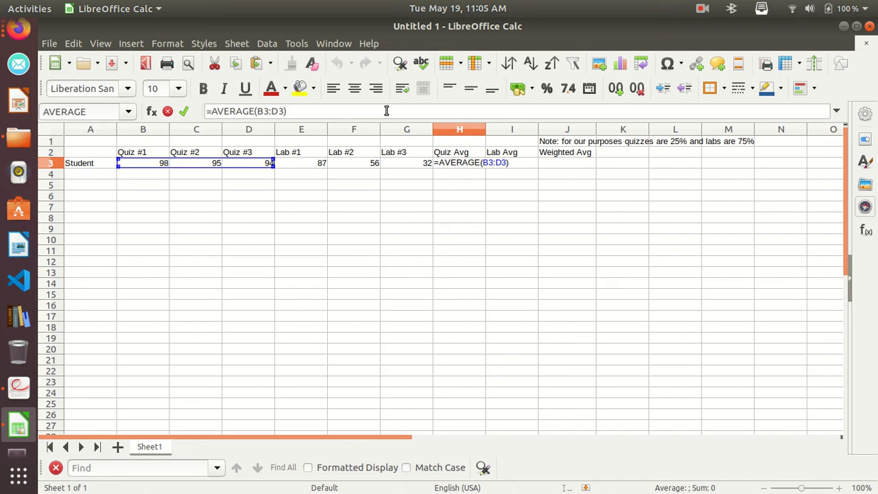
{"action": "key", "text": "Return"}
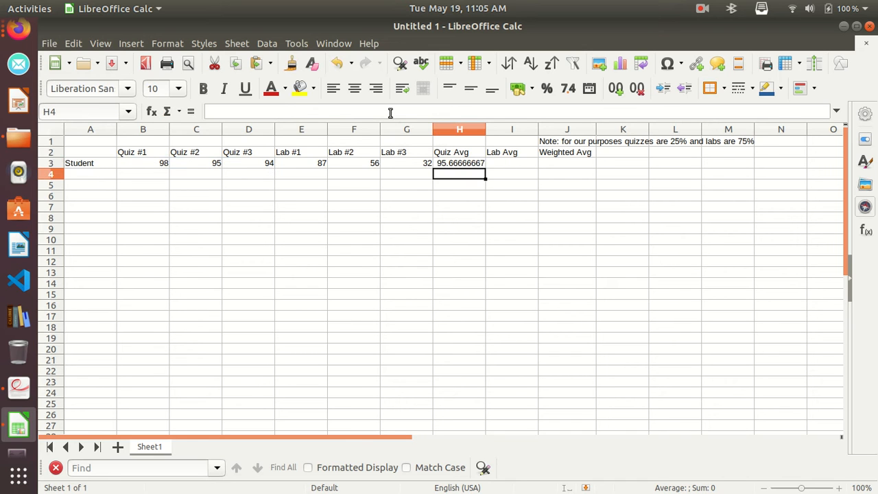
{"action": "left_click", "coordinate": [478, 165]}
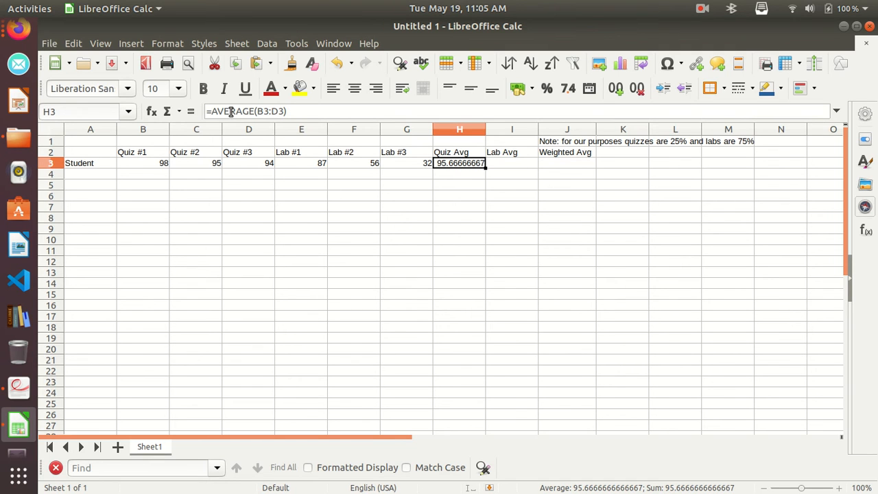
Calculate the student's Lab Avg in I3 with the formula =AVERAGE(E3:G3).
{"action": "left_click", "coordinate": [508, 167]}
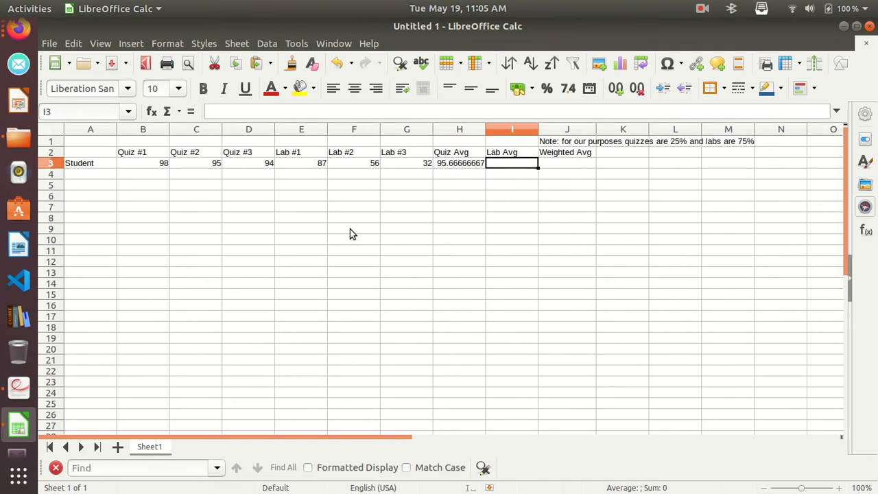
{"action": "left_click", "coordinate": [216, 110]}
{"action": "type", "text": "="}
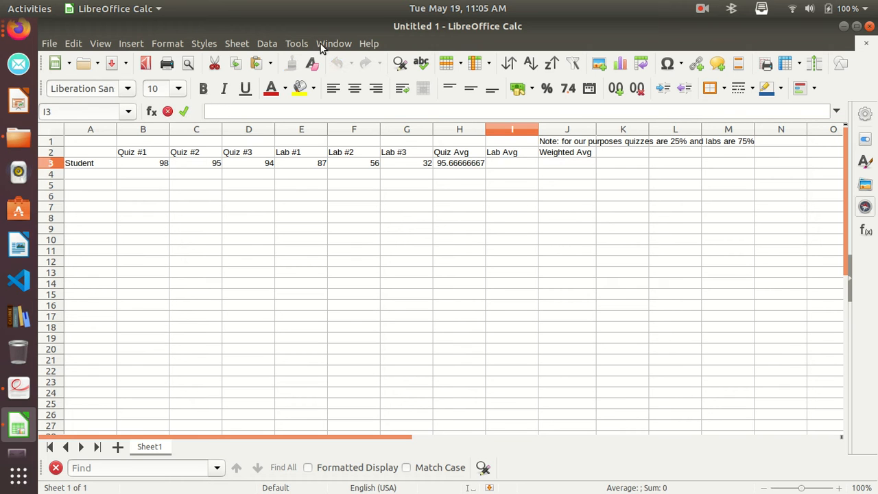
{"action": "type", "text": "AVER"}
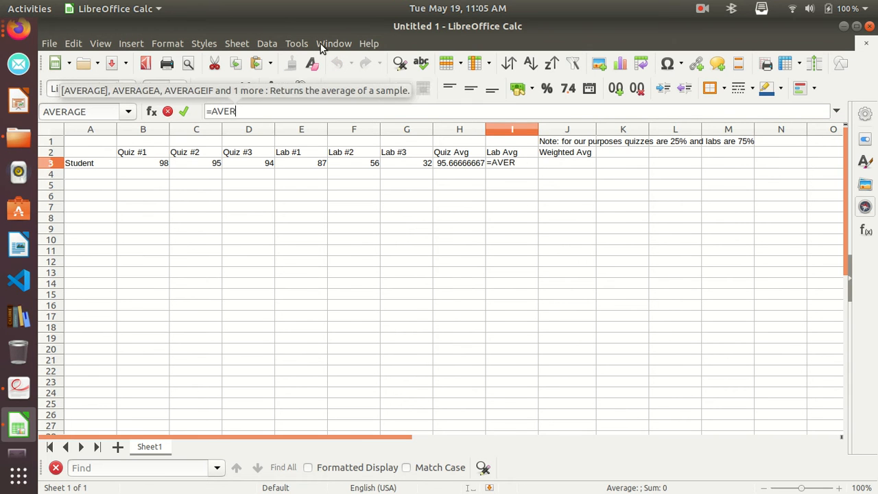
{"action": "type", "text": "AGE("}
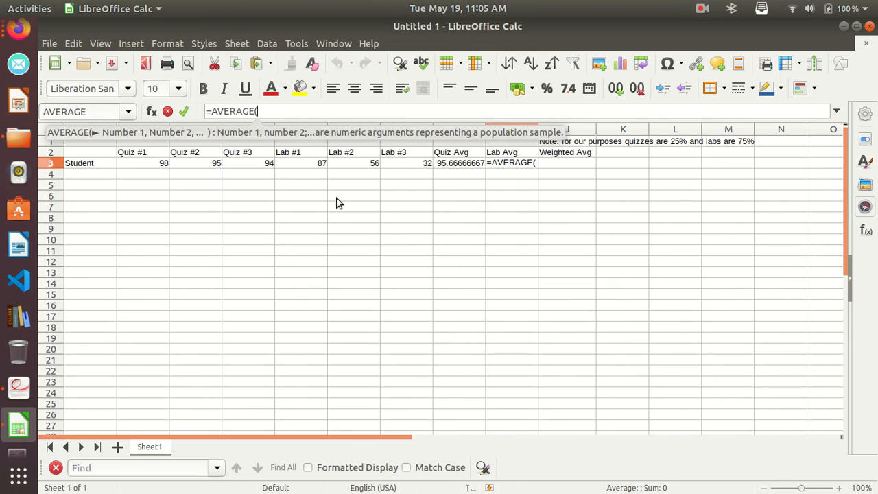
{"action": "left_click", "coordinate": [307, 168]}
{"action": "left_click", "coordinate": [281, 110]}
{"action": "type", "text": ":"}
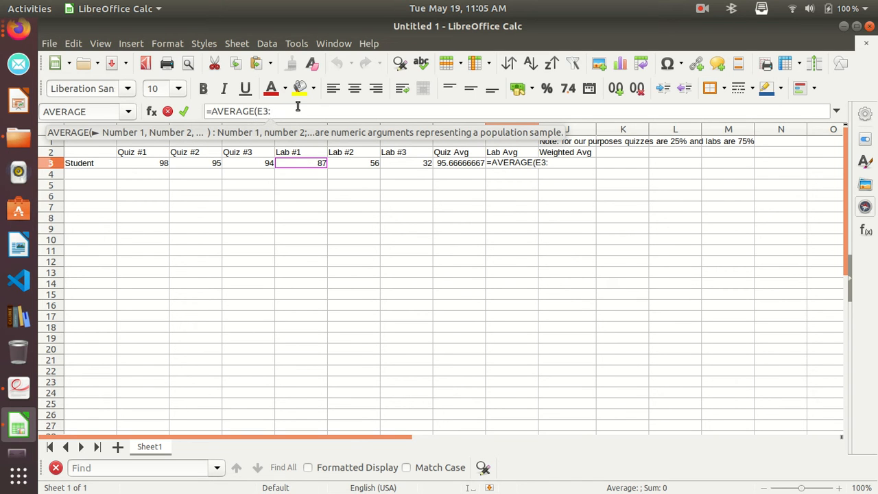
{"action": "left_click", "coordinate": [405, 164]}
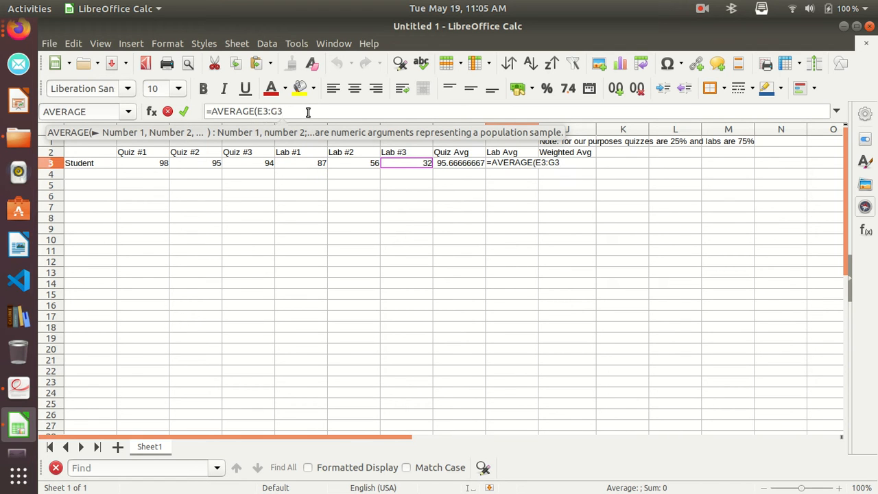
{"action": "type", "text": ")"}
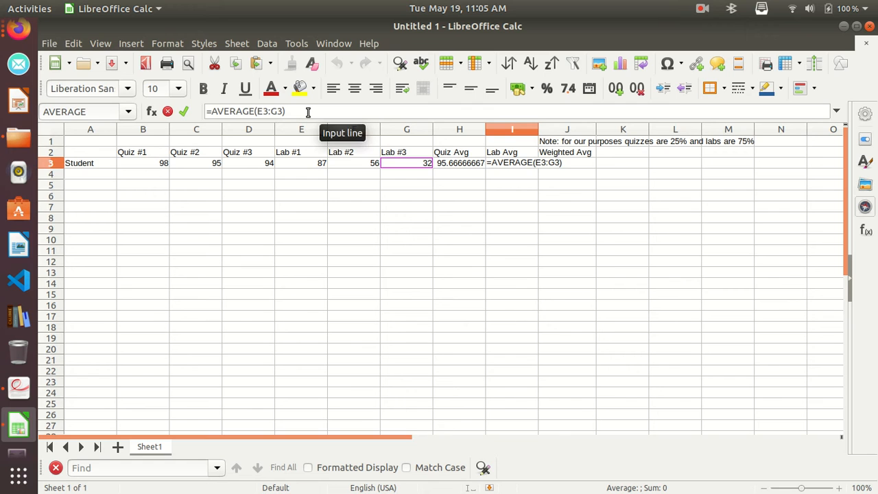
{"action": "key", "text": "Return"}
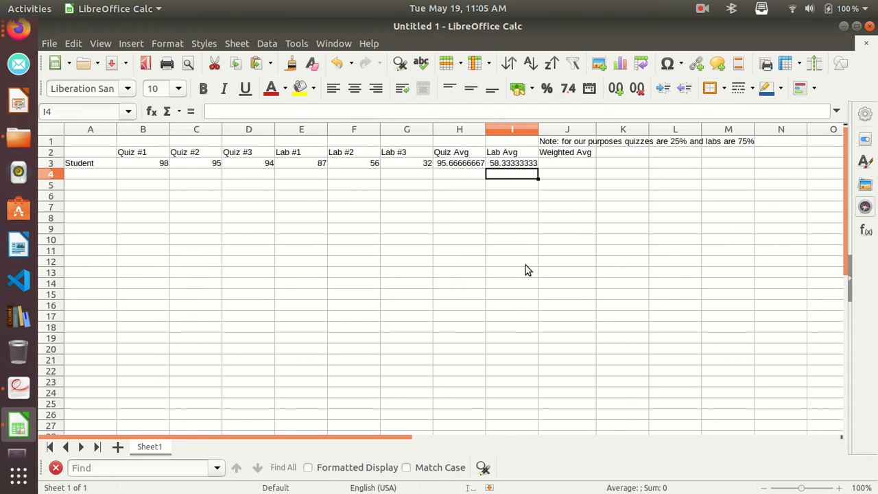
Begin the Weighted Avg formula in J3 with the quiz portion, =.25*H3.
{"action": "left_click", "coordinate": [584, 165]}
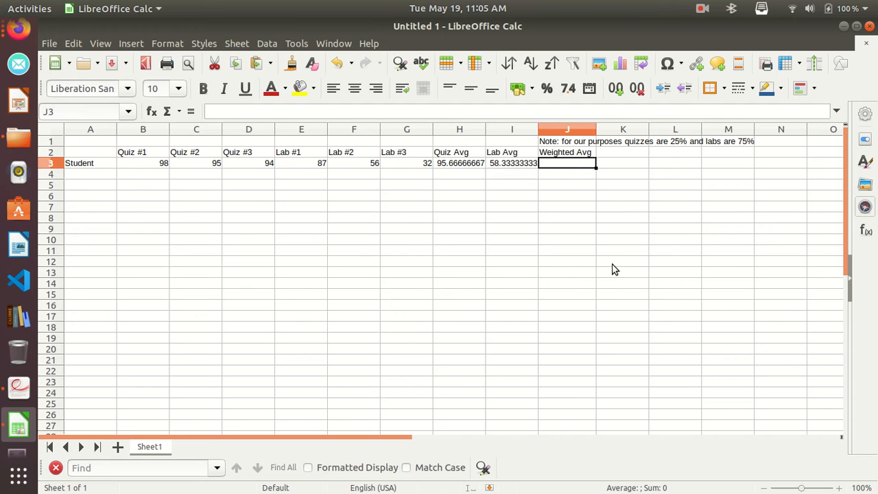
{"action": "left_click", "coordinate": [226, 112]}
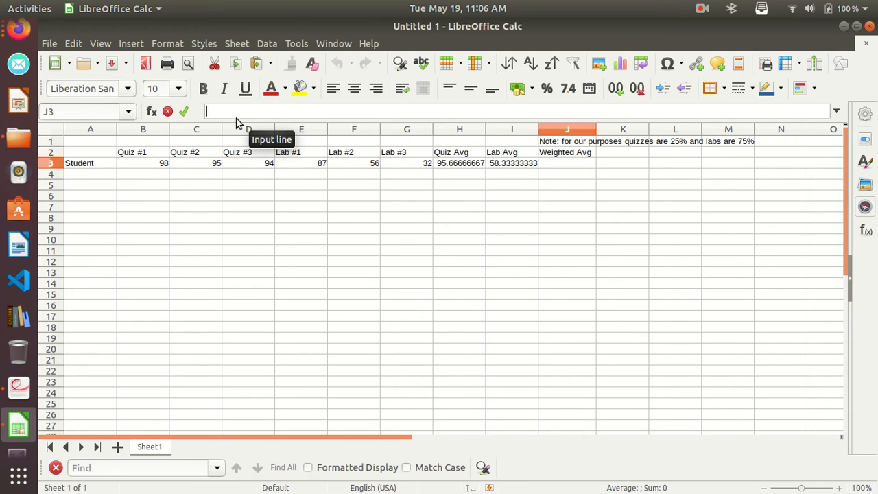
{"action": "type", "text": "="}
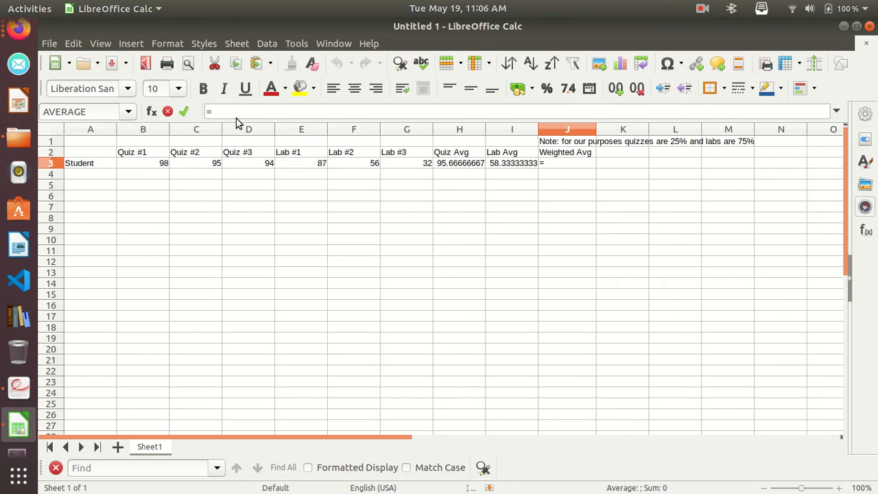
{"action": "type", "text": ".25*"}
{"action": "left_click", "coordinate": [455, 163]}
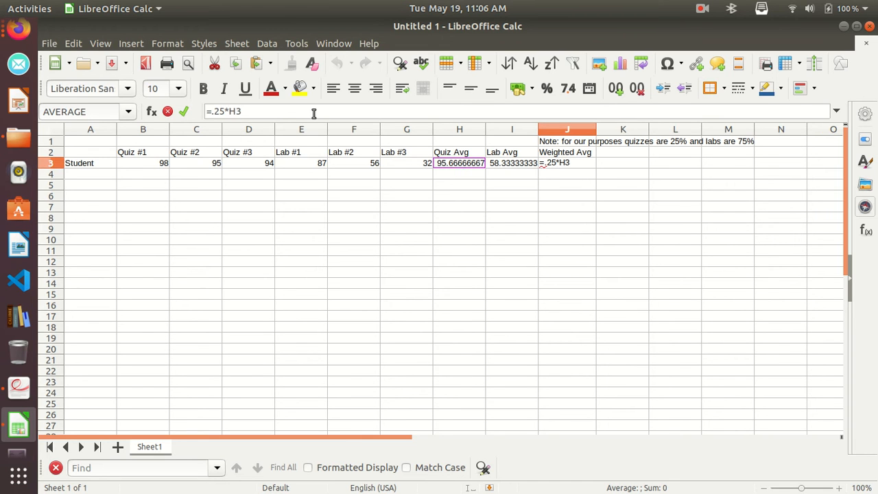
Enclose the quiz term of the J3 formula in parentheses so it reads =(.25*H3).
{"action": "key", "text": "BackSpace"}
{"action": "type", "text": ")"}
{"action": "key", "text": "Left"}
{"action": "key", "text": "Left"}
{"action": "key", "text": "Left"}
{"action": "key", "text": "Left"}
{"action": "key", "text": "Left"}
{"action": "key", "text": "Left"}
{"action": "type", "text": "("}
{"action": "key", "text": "Right"}
{"action": "key", "text": "Right"}
{"action": "key", "text": "Right"}
{"action": "key", "text": "Right"}
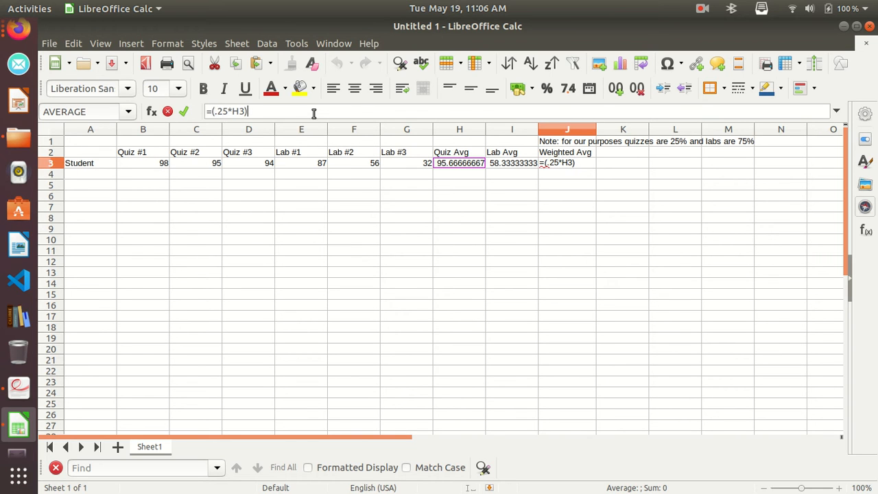
{"action": "key", "text": "Right"}
{"action": "key", "text": "Right"}
{"action": "key", "text": "Right"}
Complete the Weighted Avg formula in J3 by adding the lab term +(.75*I3), and review the entered formula.
{"action": "type", "text": "+("}
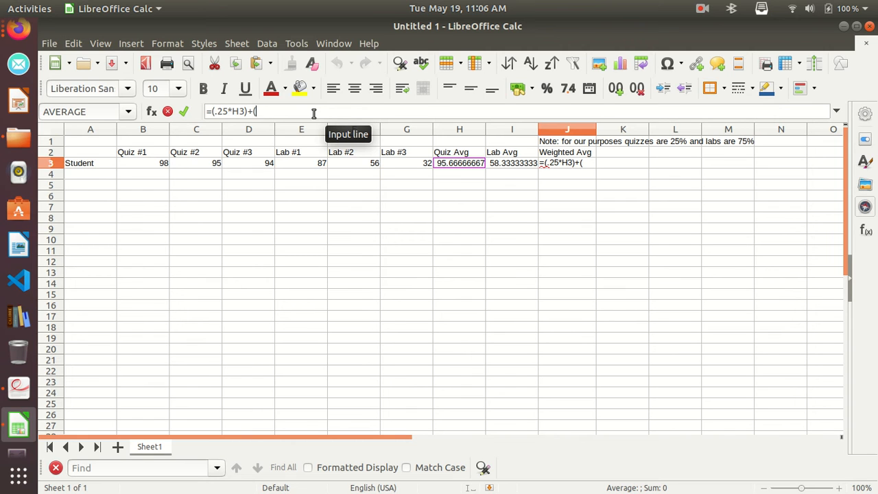
{"action": "type", "text": ".7"}
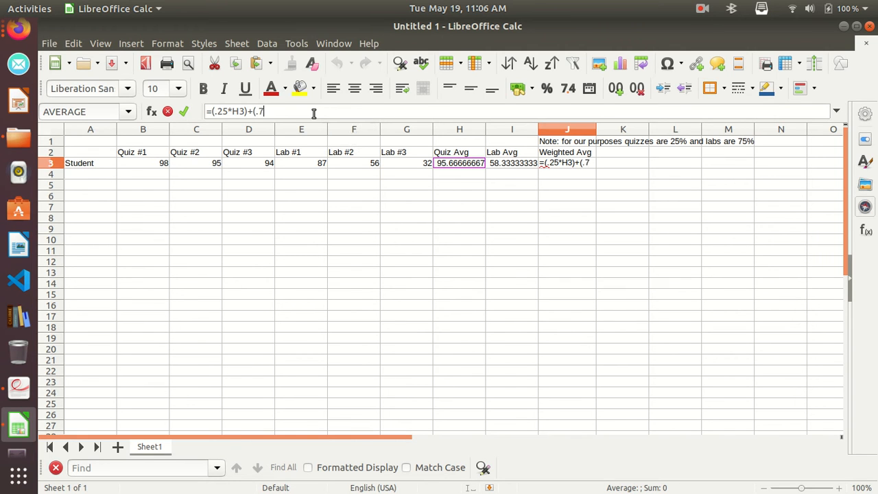
{"action": "type", "text": "5*"}
{"action": "left_click", "coordinate": [520, 166]}
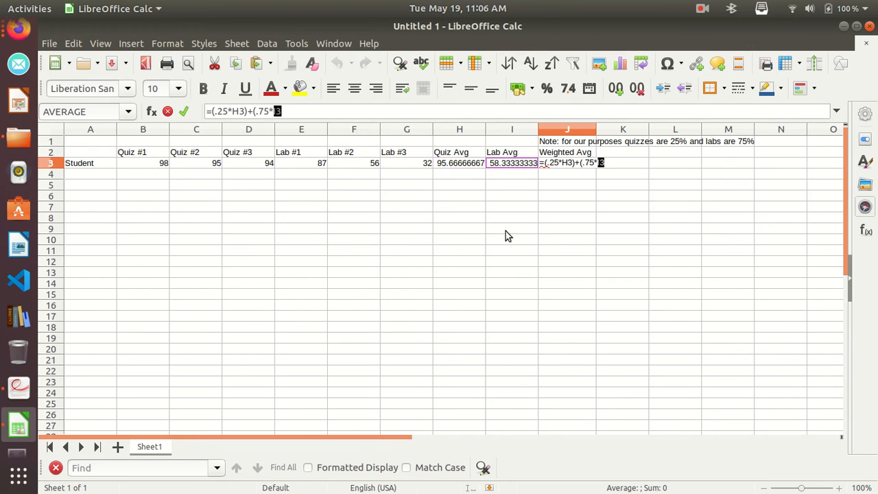
{"action": "left_click", "coordinate": [302, 113]}
{"action": "type", "text": ")"}
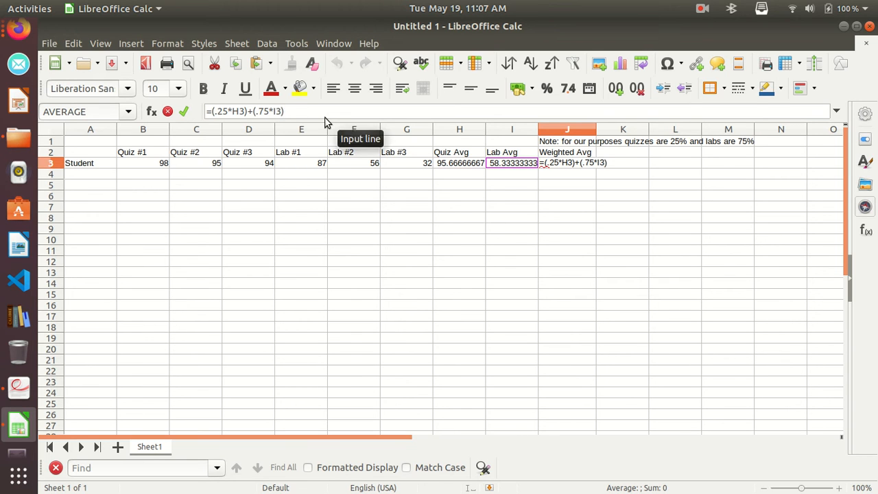
{"action": "key", "text": "Return"}
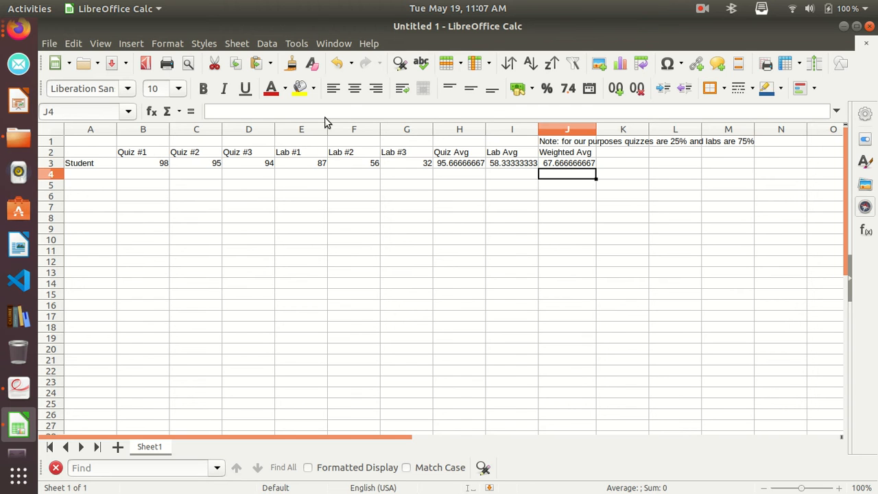
{"action": "left_click", "coordinate": [579, 166]}
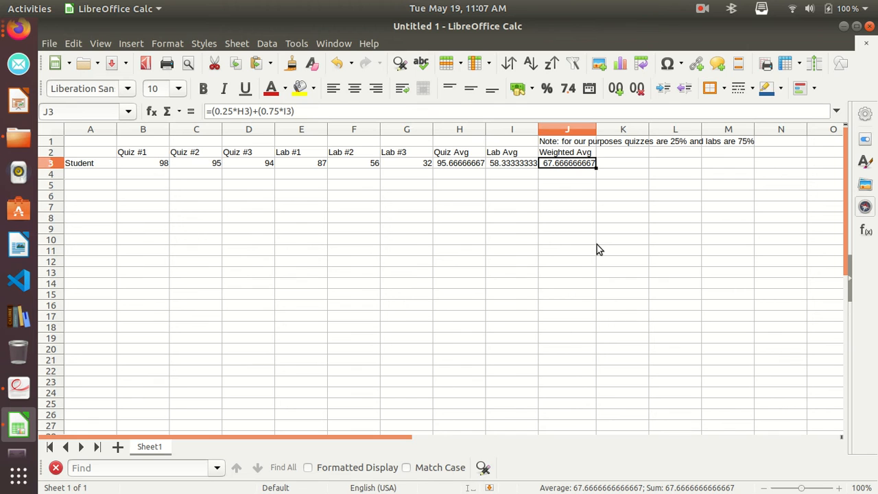
Change the student's Lab #2 score in F3 to 87.
{"action": "left_click", "coordinate": [376, 165]}
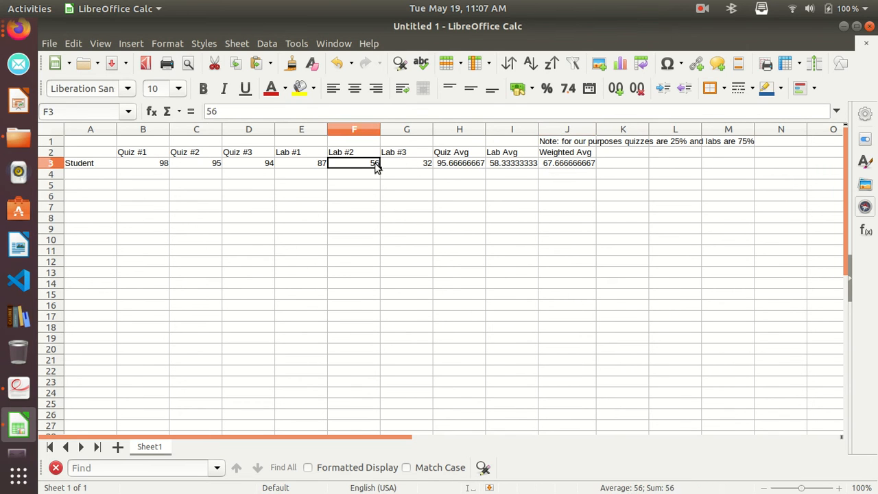
{"action": "type", "text": "87"}
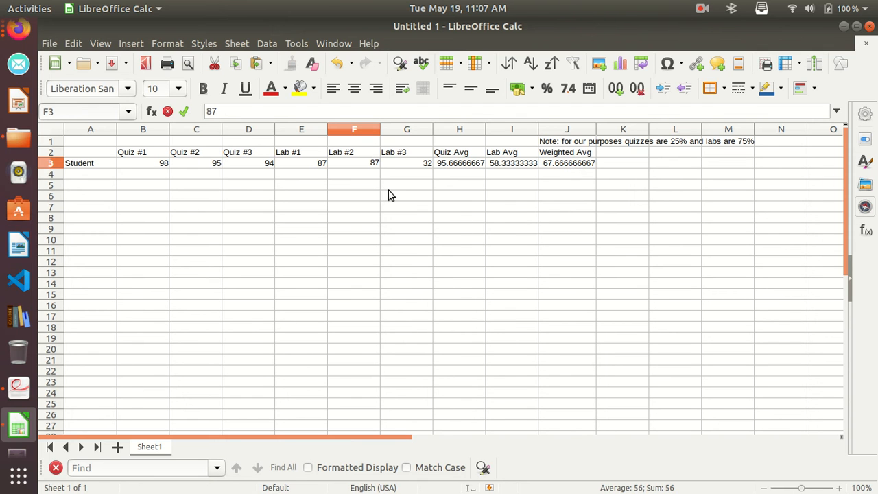
{"action": "key", "text": "Return"}
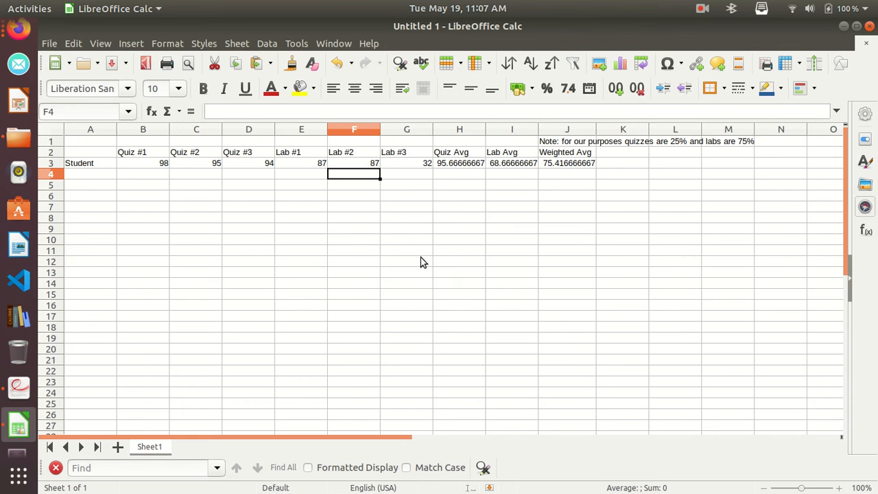
Change the student's Lab #3 score in G3 to 88 and the Lab #1 score in E3 to 95.
{"action": "left_click", "coordinate": [422, 164]}
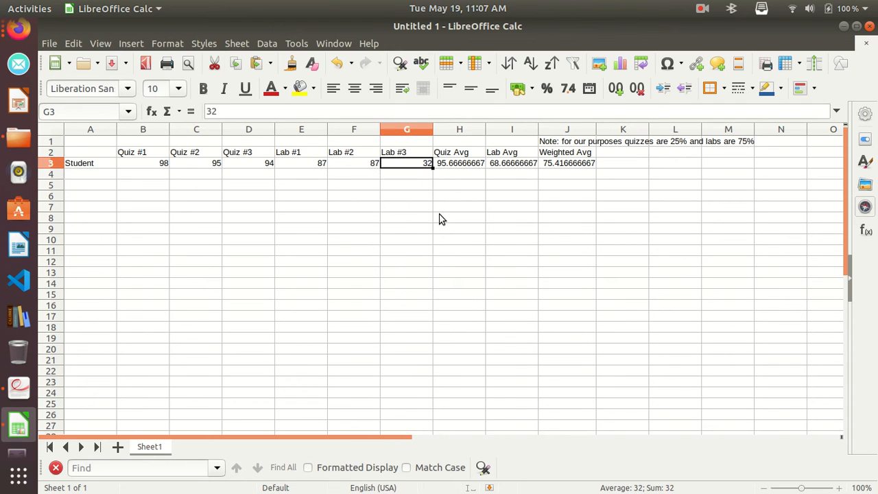
{"action": "type", "text": "88"}
{"action": "key", "text": "Return"}
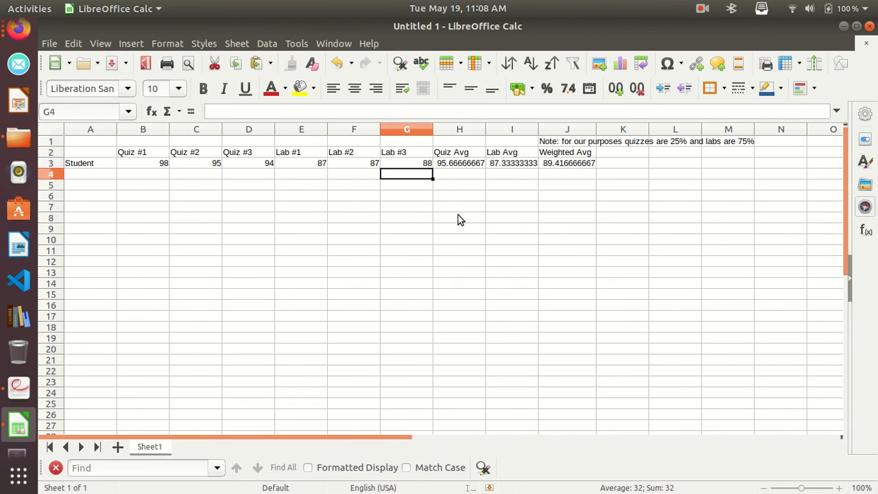
{"action": "left_click", "coordinate": [421, 168]}
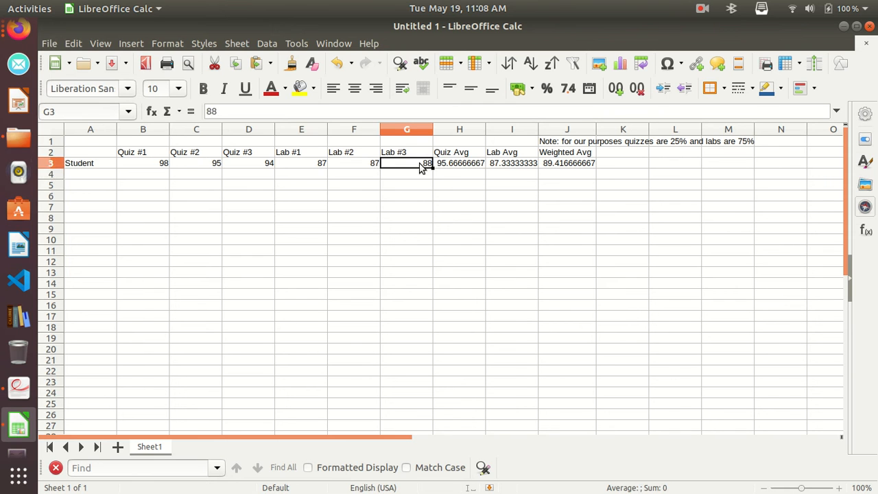
{"action": "left_click", "coordinate": [323, 168]}
{"action": "type", "text": "95"}
{"action": "key", "text": "Return"}
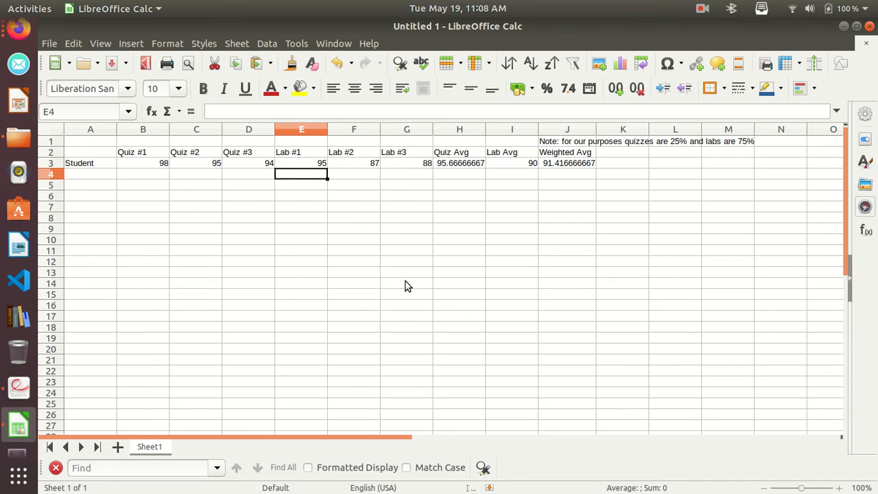
Rename the row label in A3 as "A Student" and add a second row label, "B Student", in A4.
{"action": "left_click", "coordinate": [71, 168]}
{"action": "left_click", "coordinate": [208, 113]}
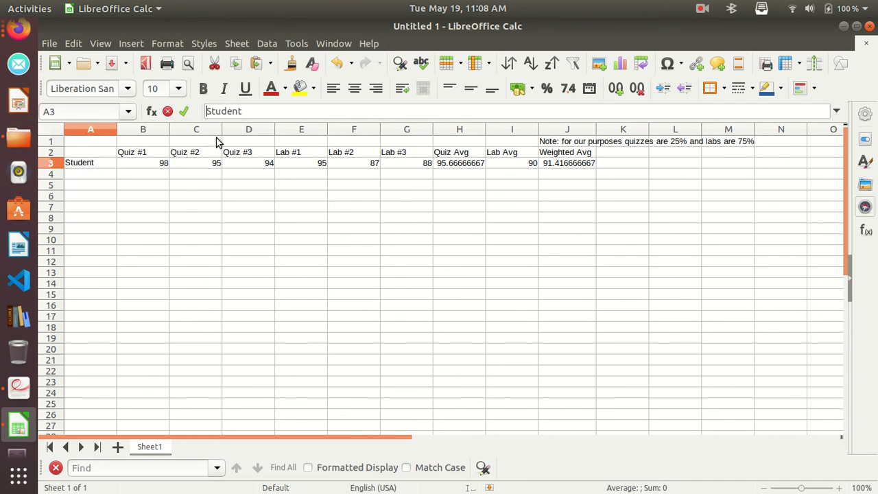
{"action": "type", "text": "A"}
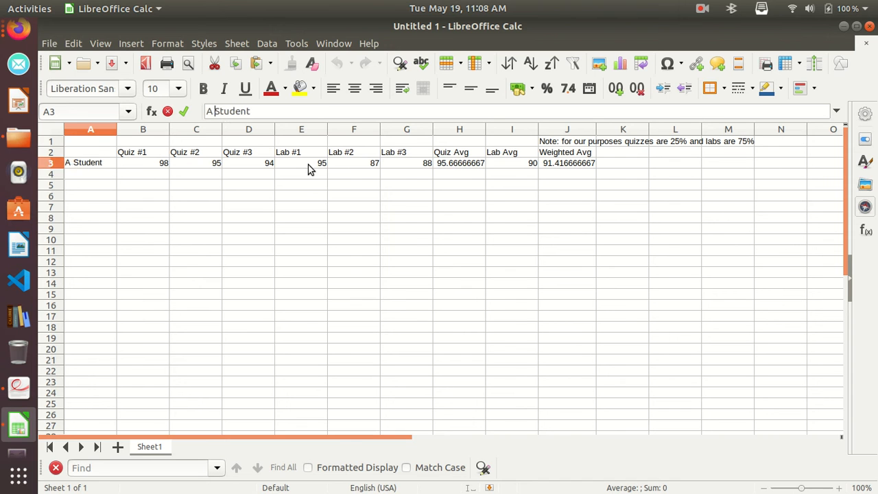
{"action": "left_click", "coordinate": [94, 174]}
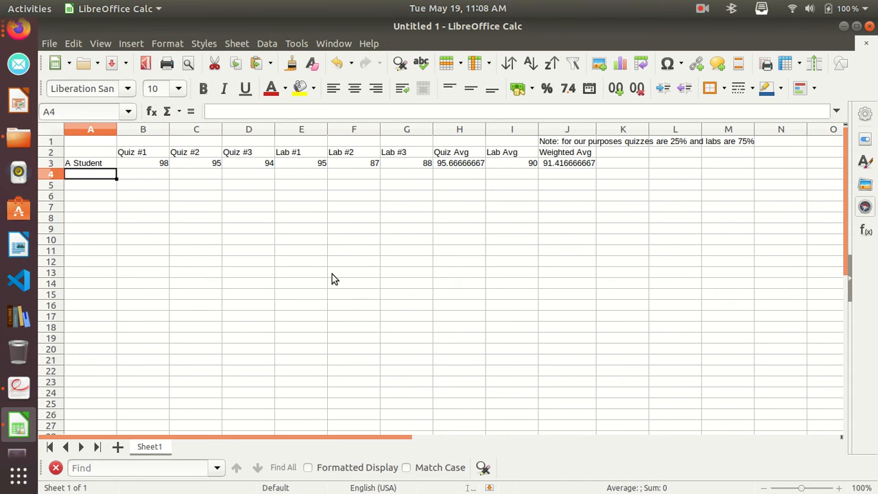
{"action": "type", "text": "B Student"}
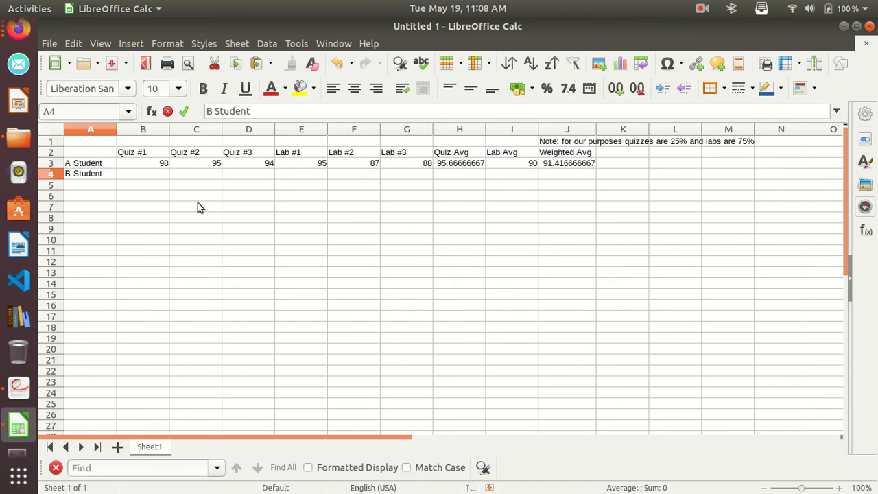
Enter B Student's quiz scores in B4:D4: 76 for Quiz #1, 92 for Quiz #2 and 84 for Quiz #3.
{"action": "left_click", "coordinate": [162, 174]}
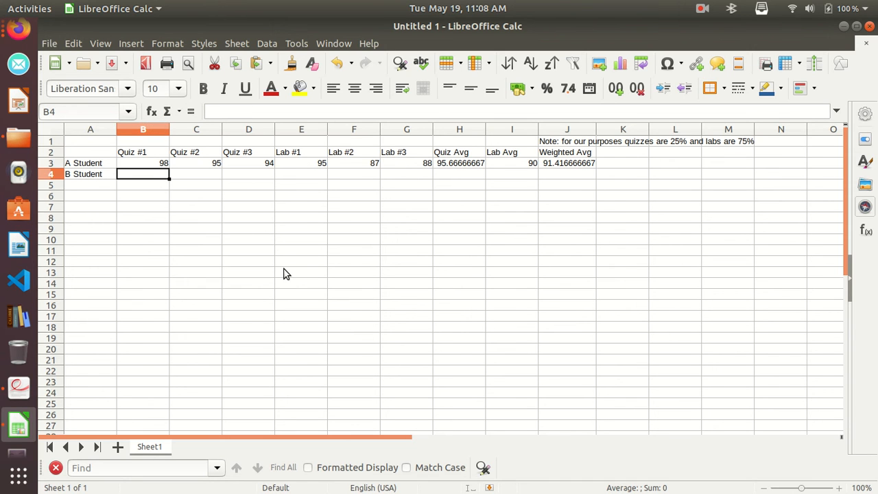
{"action": "type", "text": "76"}
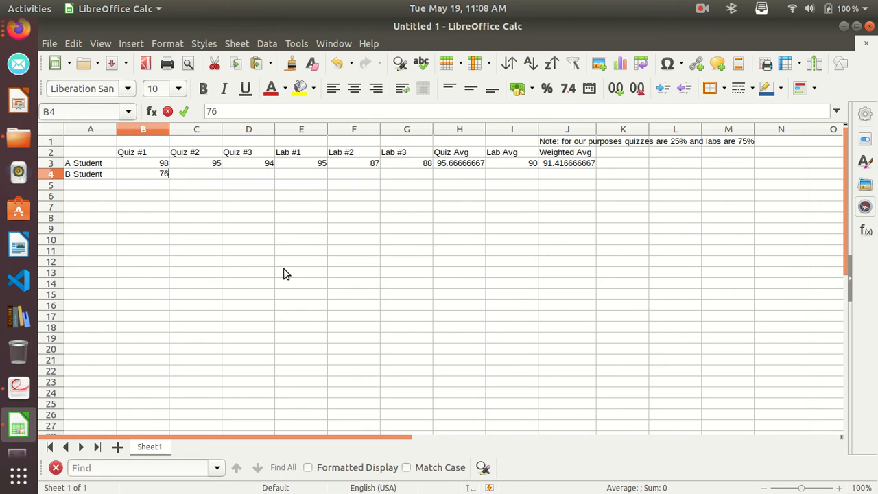
{"action": "left_click", "coordinate": [219, 177]}
{"action": "type", "text": "92"}
{"action": "left_click", "coordinate": [255, 176]}
{"action": "type", "text": "84"}
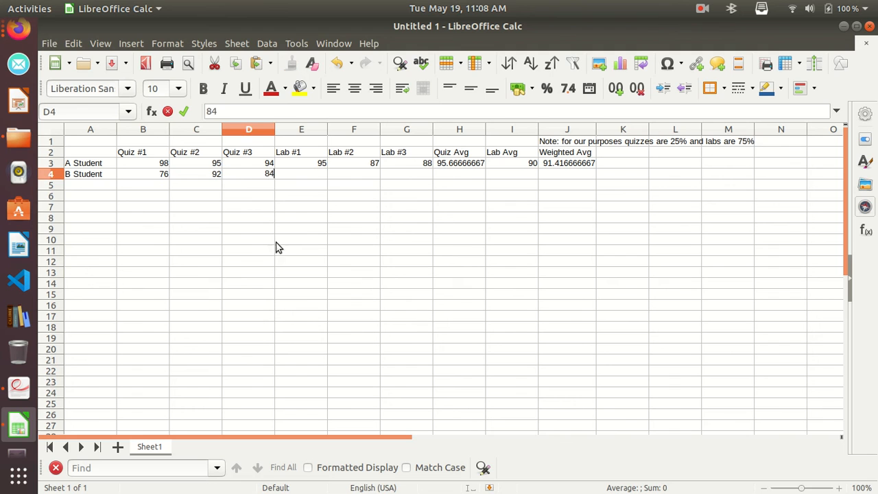
Enter B Student's lab scores in E4:G4: 93 for Lab #1, 99 for Lab #2 and 87 for Lab #3.
{"action": "left_click", "coordinate": [317, 178]}
{"action": "type", "text": "93"}
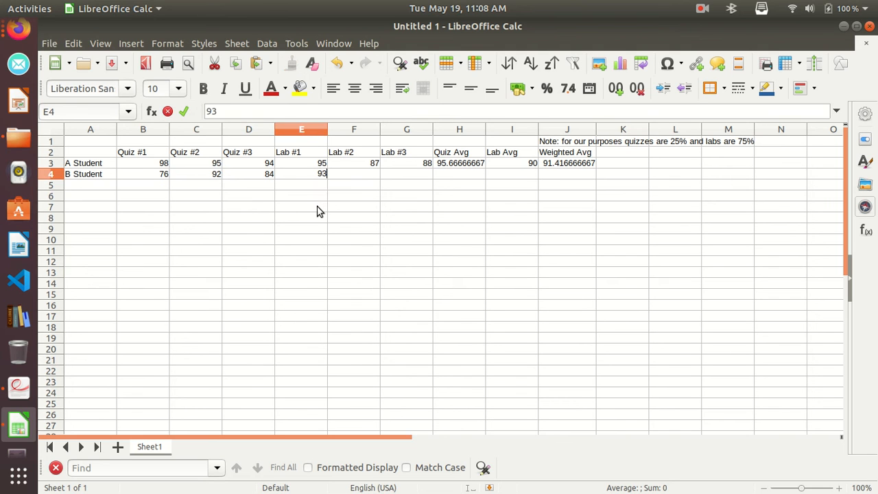
{"action": "left_click", "coordinate": [355, 177]}
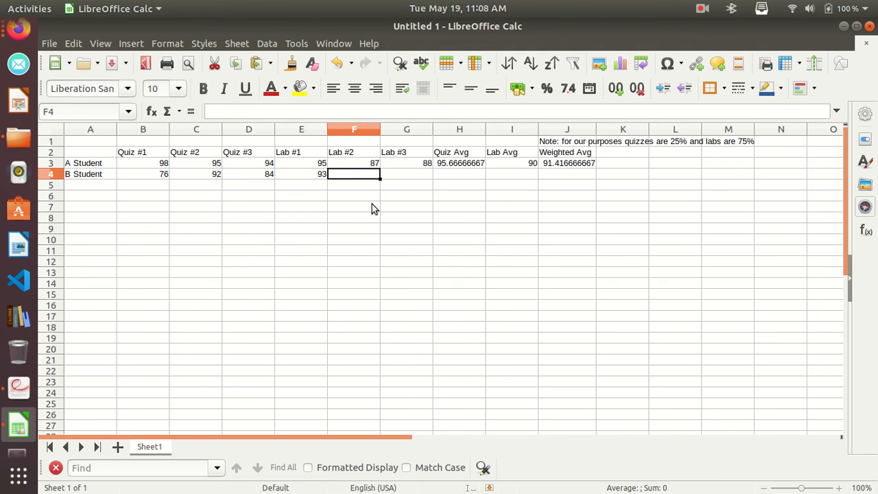
{"action": "type", "text": "99"}
{"action": "left_click", "coordinate": [402, 178]}
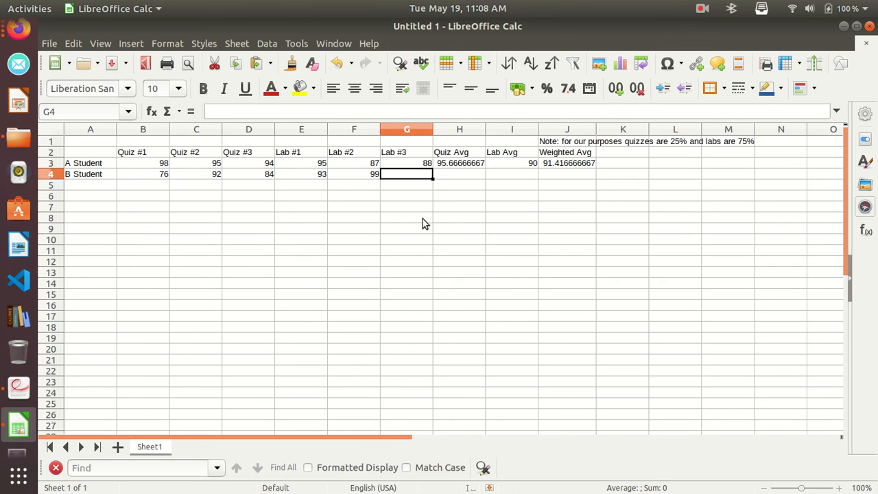
{"action": "type", "text": "87"}
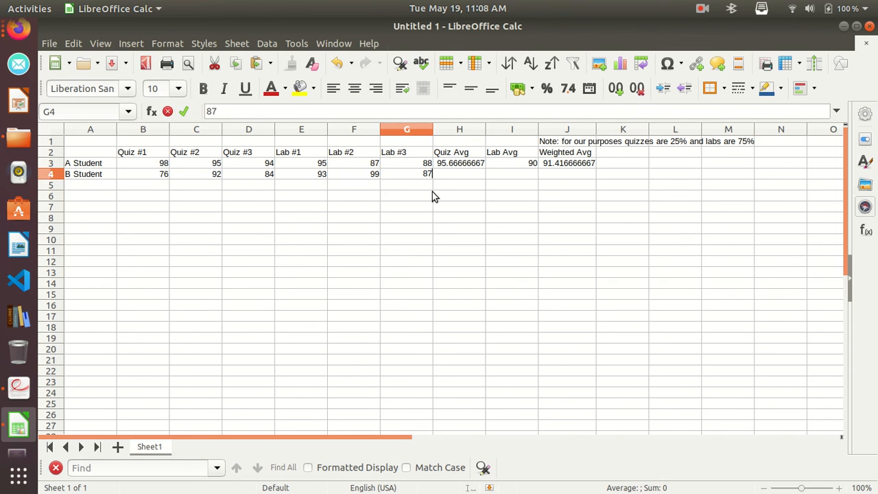
{"action": "key", "text": "Return"}
Examine the Quiz Avg, Lab Avg and Weighted Avg formulas in H3:J3 and the corresponding cells in B Student's row.
{"action": "left_click", "coordinate": [455, 176]}
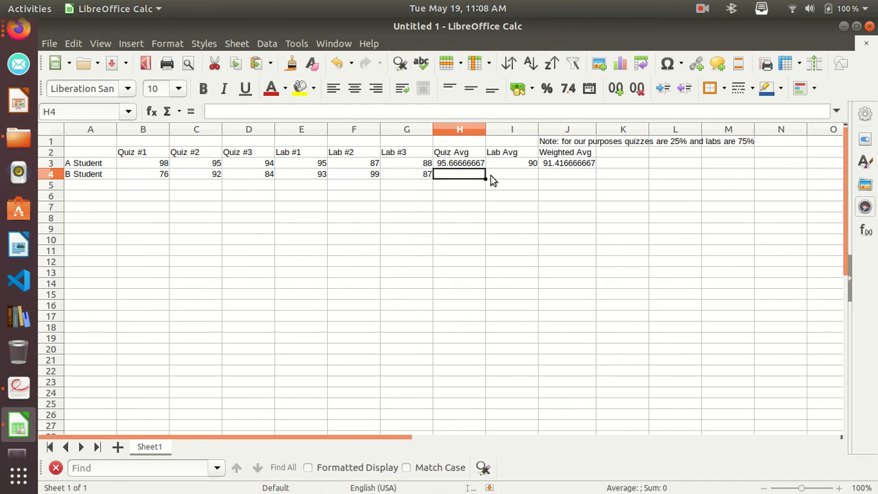
{"action": "left_click", "coordinate": [505, 174]}
{"action": "left_click", "coordinate": [555, 174]}
{"action": "left_click", "coordinate": [465, 173]}
{"action": "left_click", "coordinate": [525, 176]}
{"action": "left_click", "coordinate": [554, 175]}
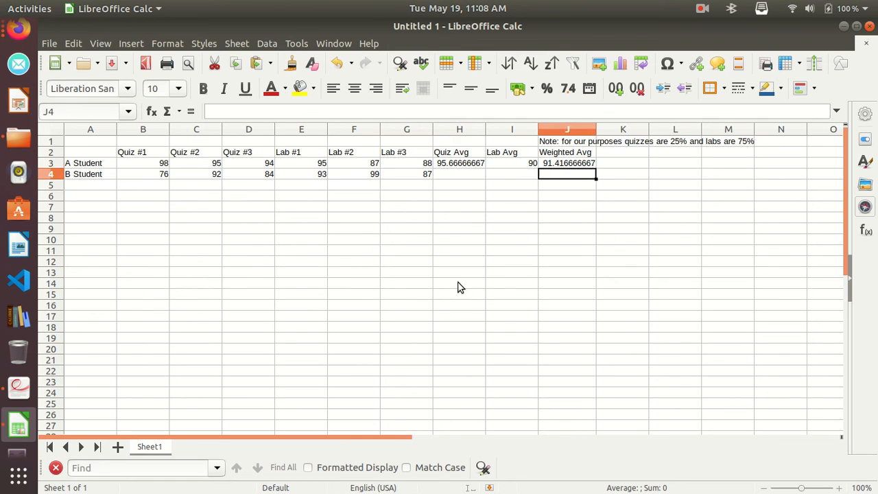
{"action": "left_click", "coordinate": [461, 166]}
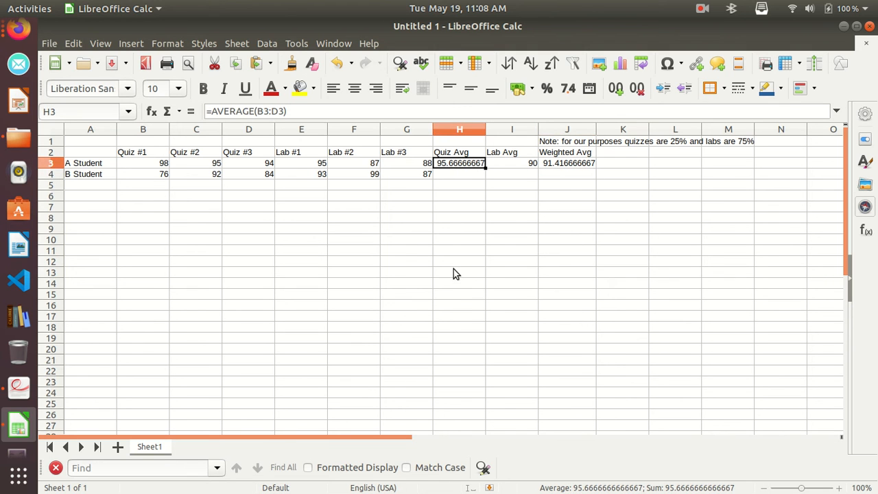
{"action": "left_click", "coordinate": [452, 173]}
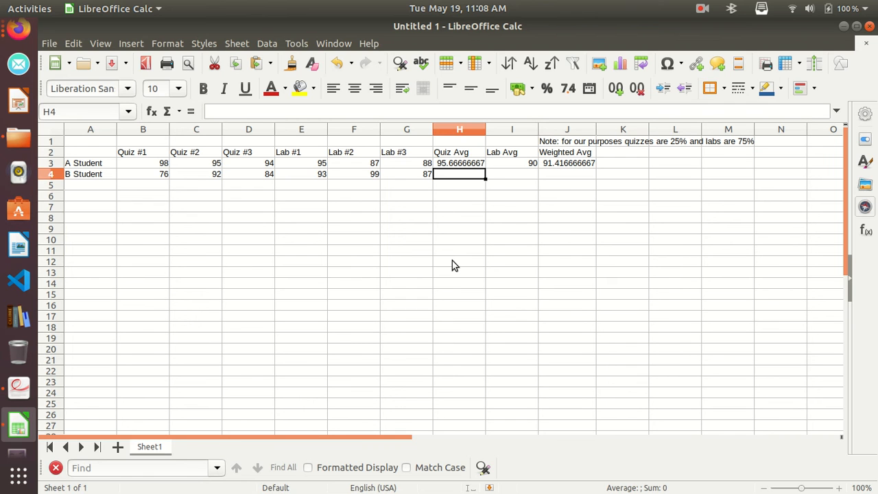
{"action": "left_click", "coordinate": [249, 111]}
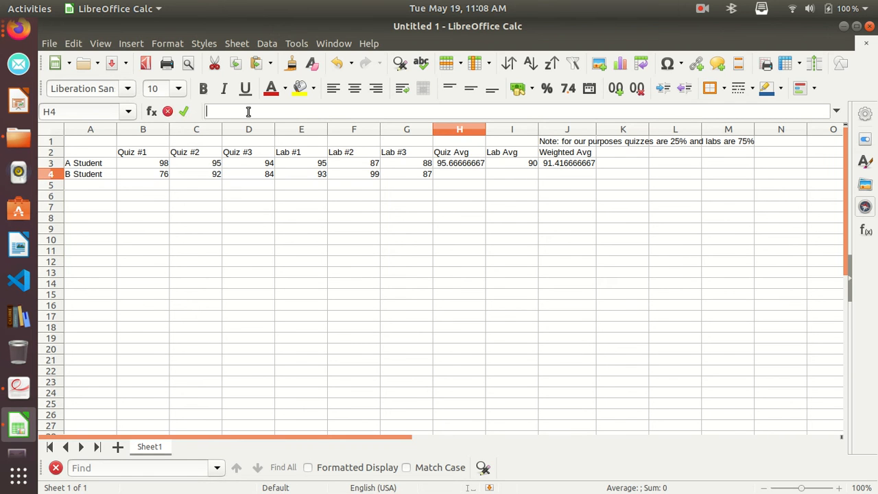
{"action": "left_click", "coordinate": [459, 163]}
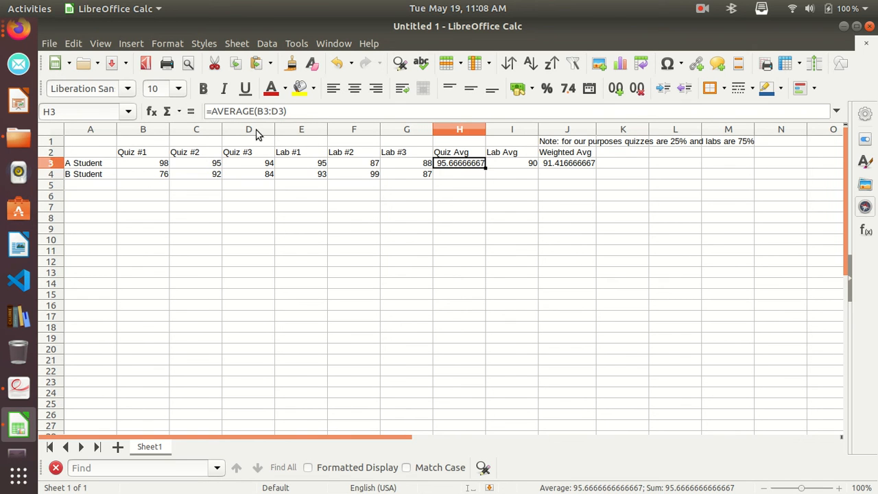
{"action": "left_click", "coordinate": [516, 165]}
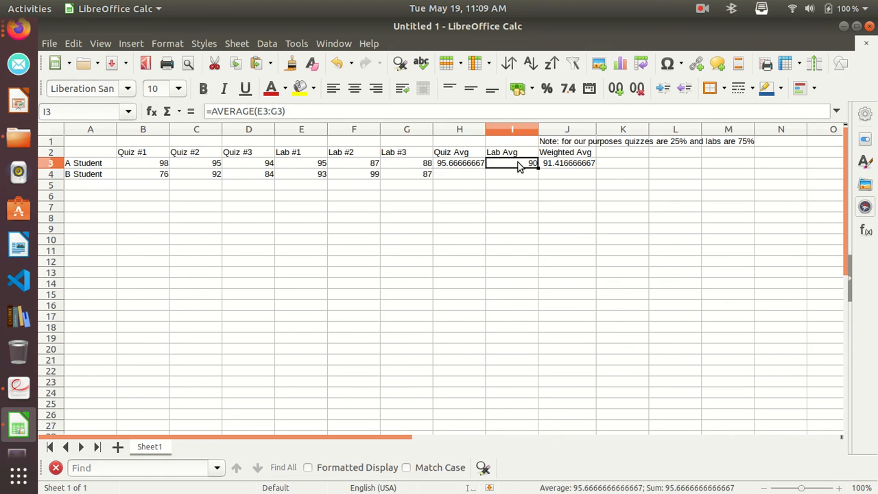
{"action": "left_click", "coordinate": [568, 165]}
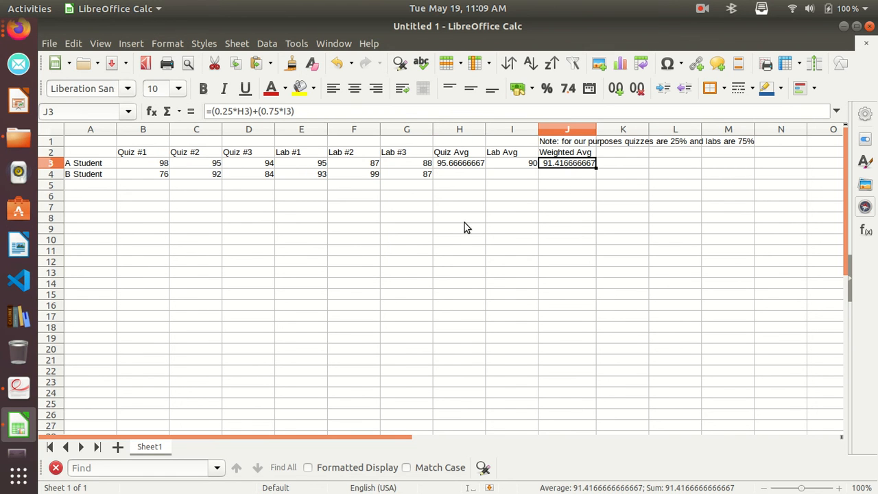
{"action": "left_click", "coordinate": [455, 176]}
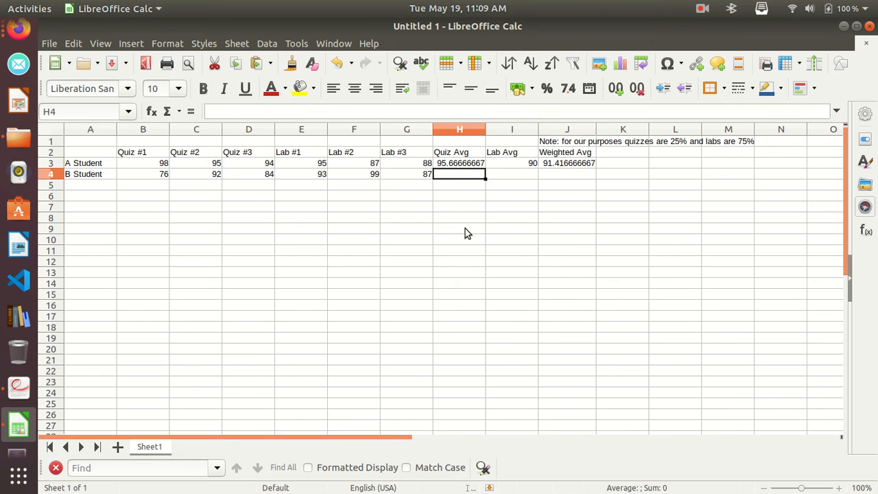
{"action": "left_click", "coordinate": [469, 166]}
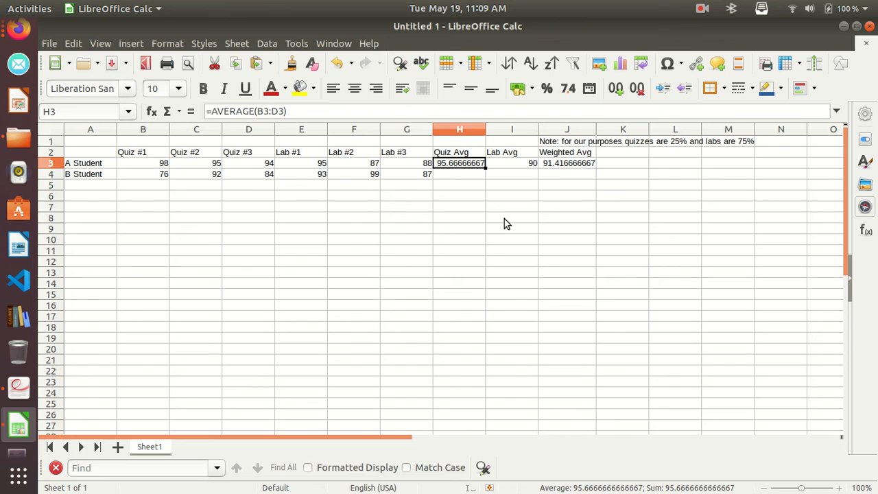
{"action": "left_click", "coordinate": [472, 175]}
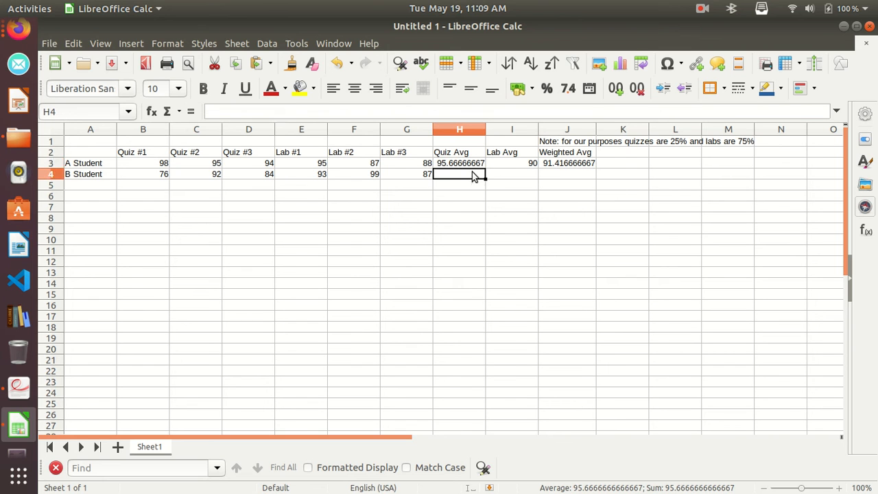
Fill the Quiz Avg formula from H3 down through H14.
{"action": "left_click", "coordinate": [470, 169]}
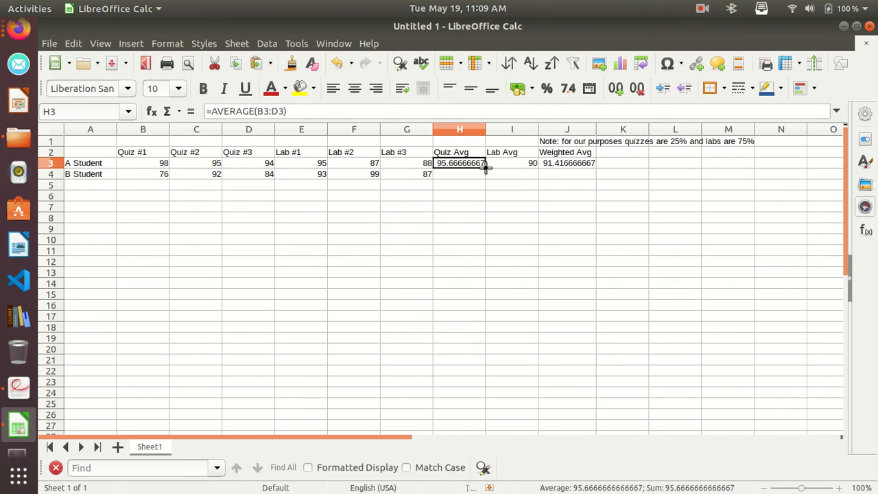
{"action": "left_click_drag", "start_coordinate": [485, 166], "coordinate": [490, 289]}
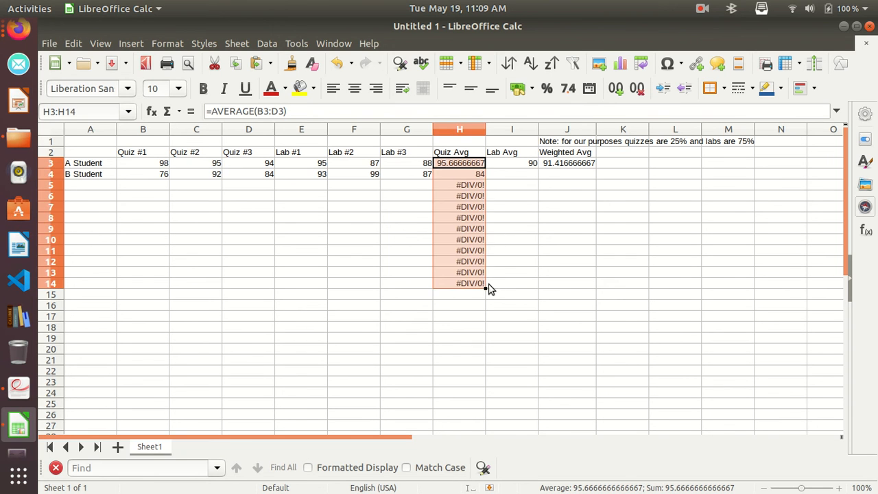
{"action": "left_click", "coordinate": [514, 198]}
Enter a test Quiz #1 score of 45 in B5 and review the Quiz Avg formulas copied into H5 and H4.
{"action": "left_click", "coordinate": [462, 187]}
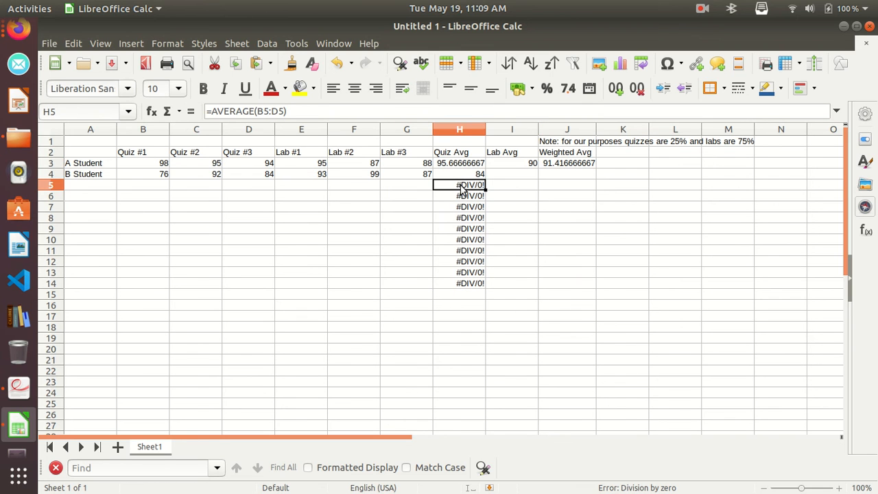
{"action": "left_click", "coordinate": [158, 186]}
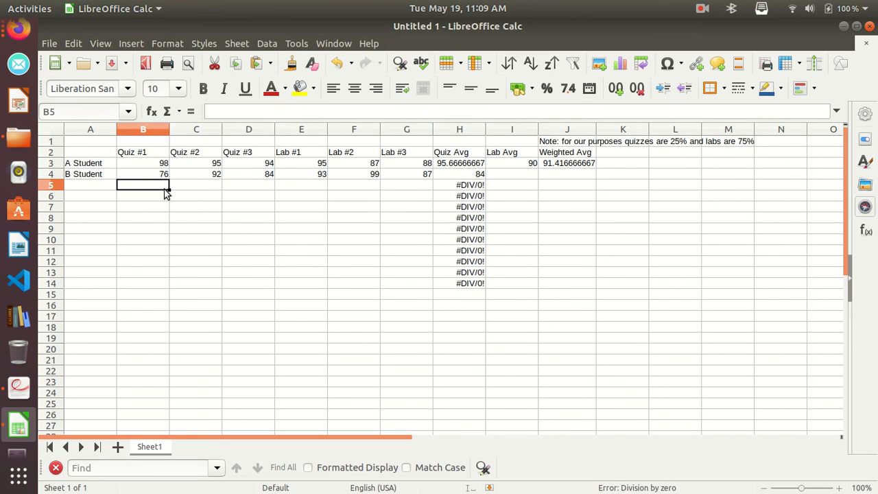
{"action": "type", "text": "45"}
{"action": "left_click", "coordinate": [186, 250]}
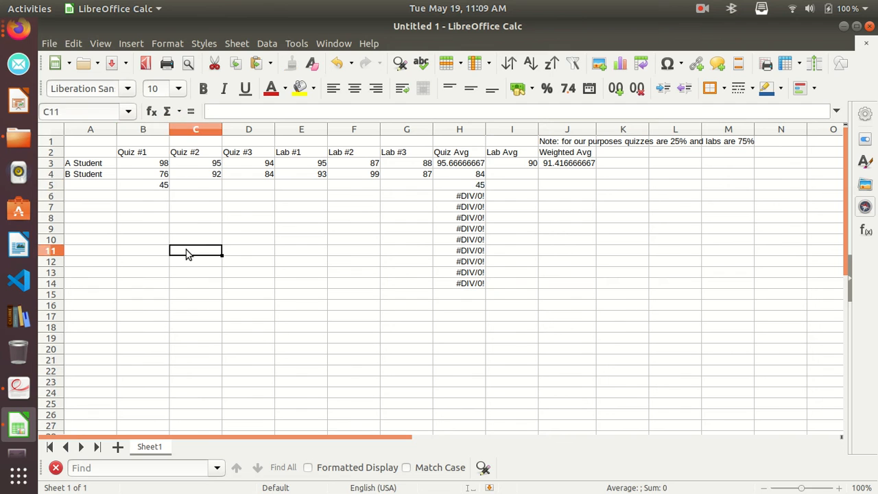
{"action": "left_click", "coordinate": [157, 187]}
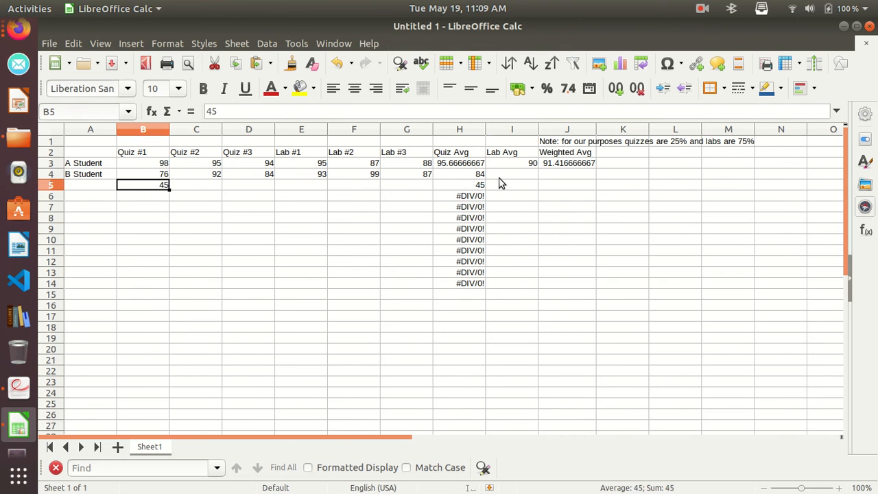
{"action": "left_click", "coordinate": [476, 176]}
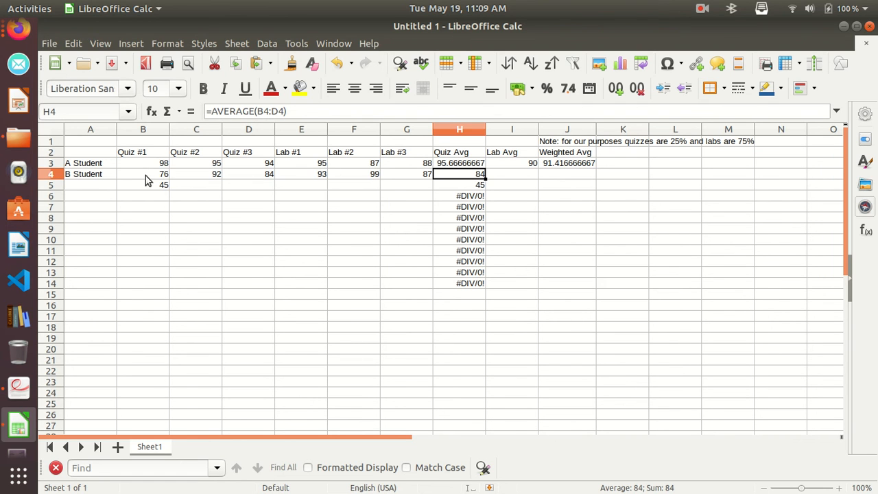
Clear the surplus Quiz Avg formulas from H6:H14.
{"action": "left_click", "coordinate": [477, 196]}
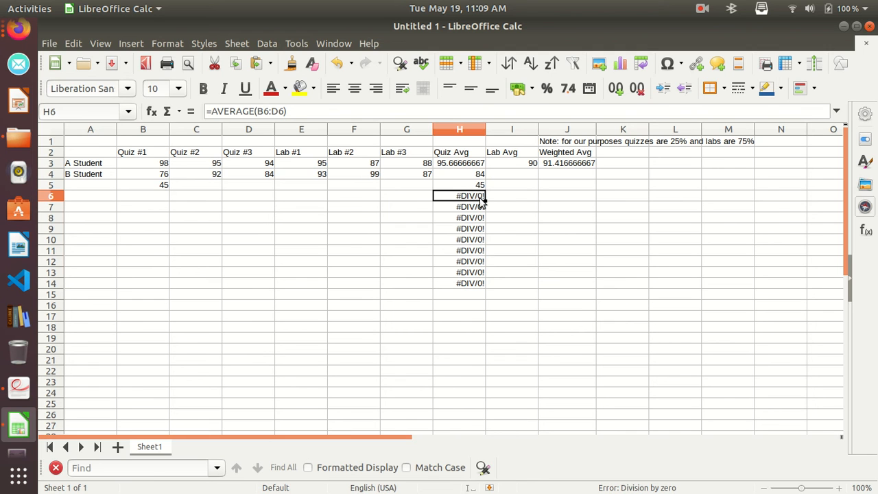
{"action": "left_click_drag", "start_coordinate": [481, 198], "coordinate": [484, 285]}
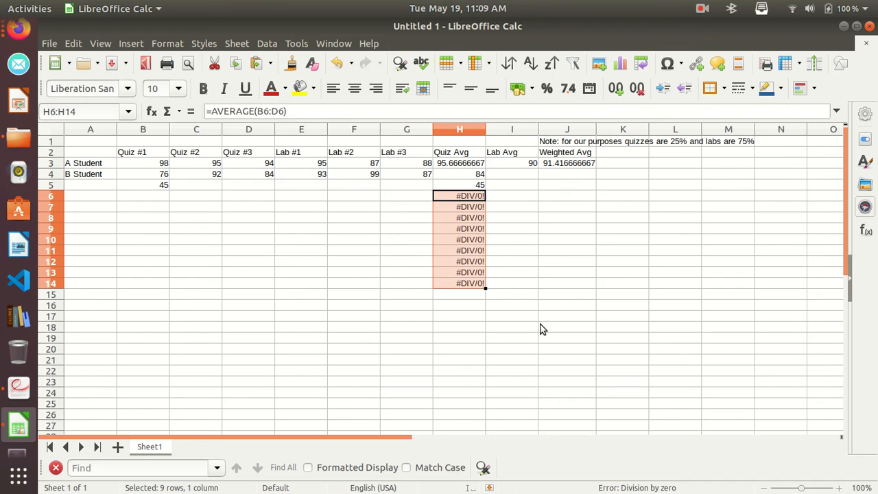
{"action": "key", "text": "Delete"}
{"action": "left_click", "coordinate": [507, 186]}
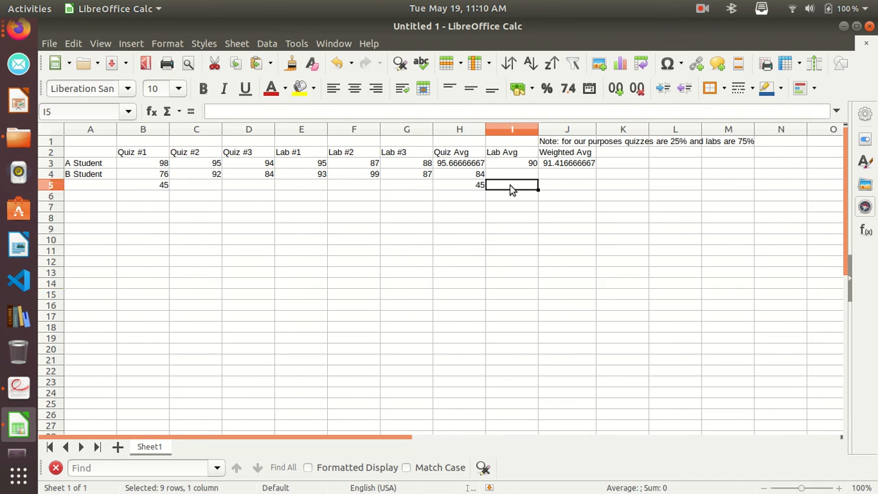
Fill the Lab Avg formula from I3 and the Weighted Avg formula from J3 down to B Student's row.
{"action": "left_click", "coordinate": [516, 177]}
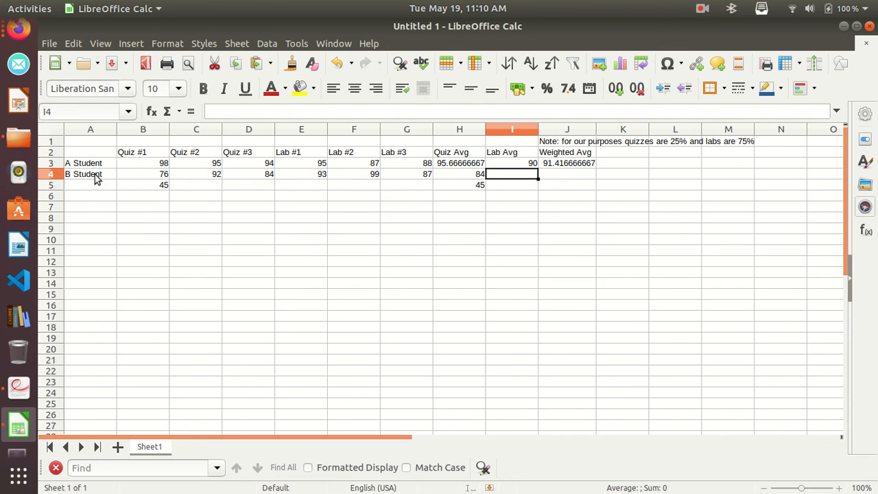
{"action": "left_click", "coordinate": [470, 175]}
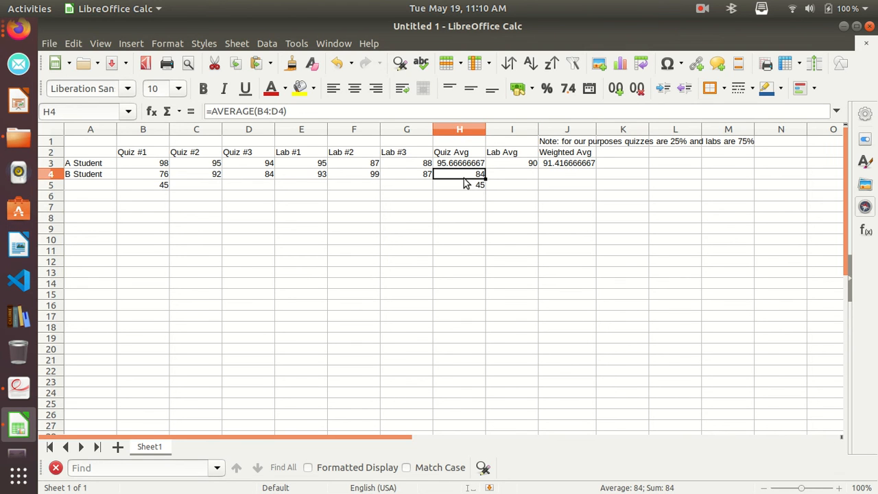
{"action": "left_click", "coordinate": [526, 167]}
{"action": "left_click_drag", "start_coordinate": [538, 167], "coordinate": [540, 179]}
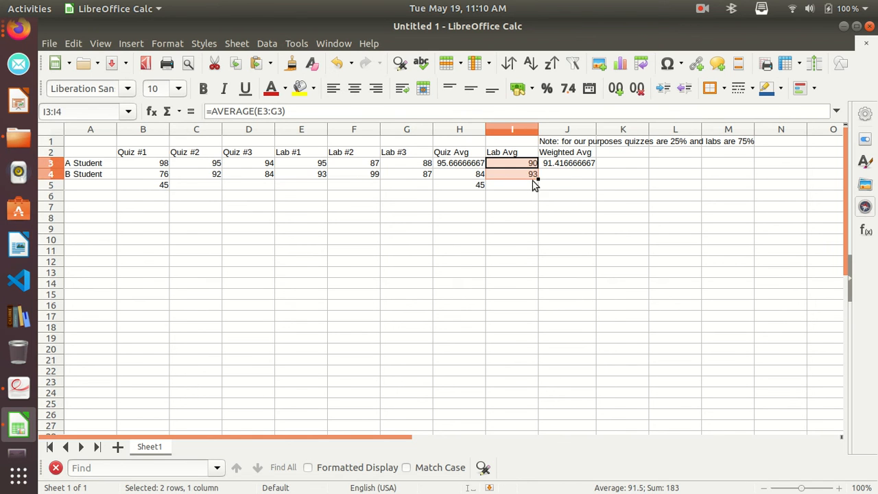
{"action": "left_click", "coordinate": [576, 165]}
{"action": "left_click_drag", "start_coordinate": [595, 168], "coordinate": [595, 180]}
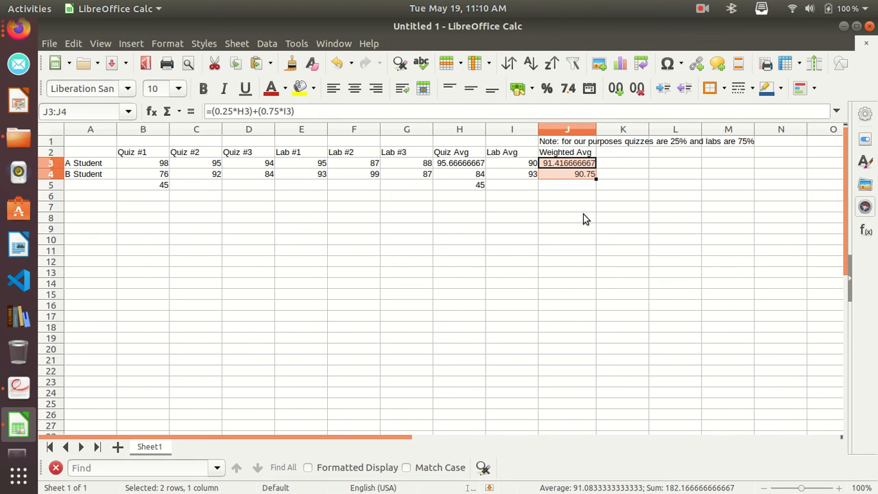
{"action": "left_click", "coordinate": [583, 174]}
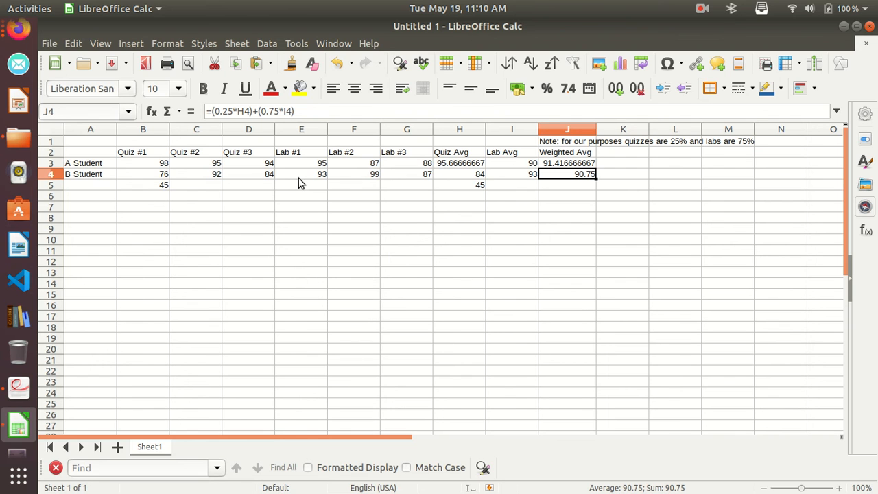
Change B Student's Lab #2 score in F4 to 87.
{"action": "left_click", "coordinate": [371, 175]}
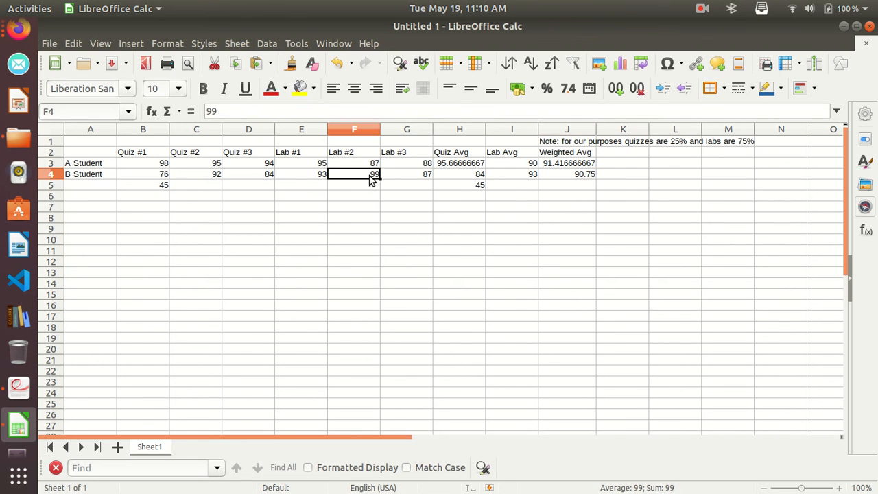
{"action": "type", "text": "87"}
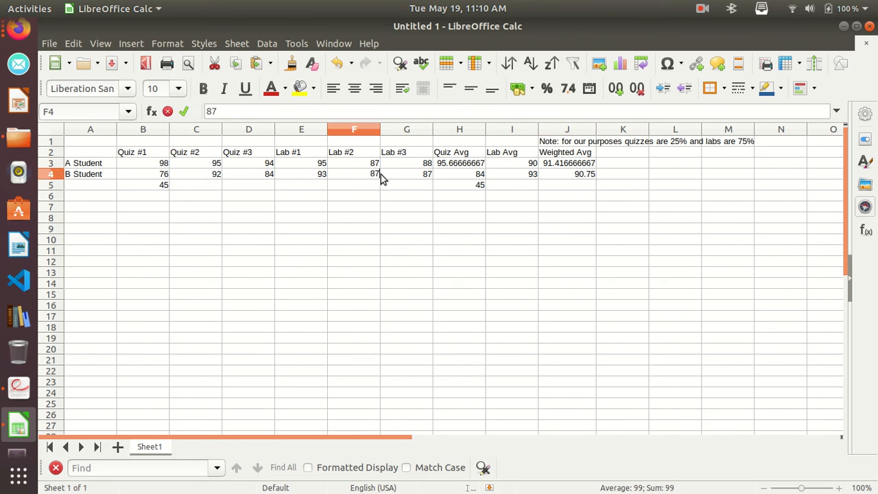
{"action": "left_click", "coordinate": [403, 209]}
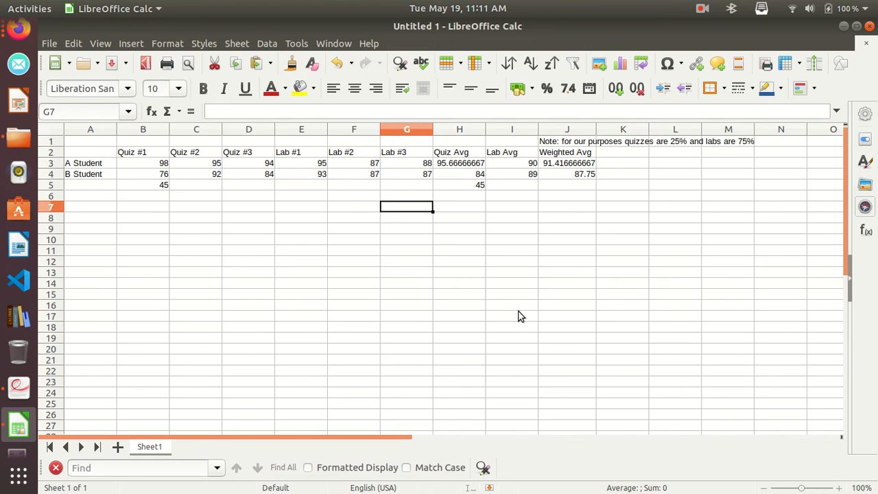
Fill the Quiz Avg, Lab Avg and Weighted Avg formulas from H4, I4 and J4 down through row 7.
{"action": "left_click", "coordinate": [479, 176]}
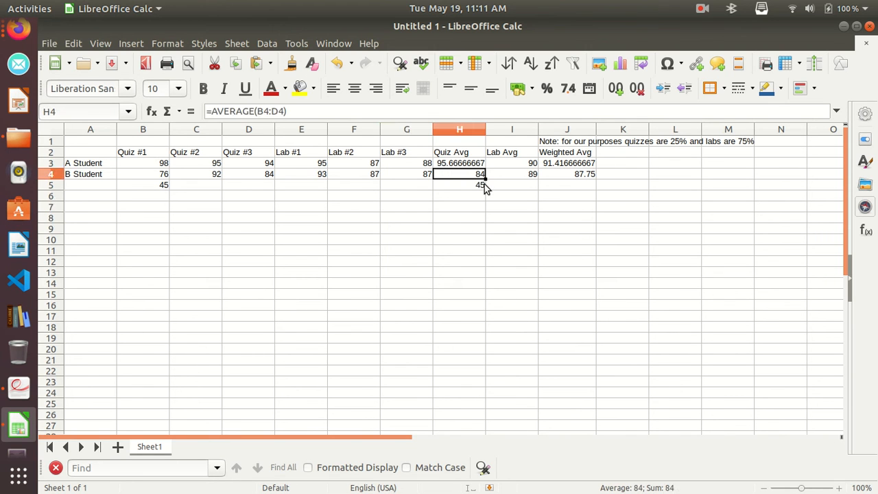
{"action": "left_click_drag", "start_coordinate": [484, 179], "coordinate": [485, 212]}
{"action": "left_click", "coordinate": [532, 177]}
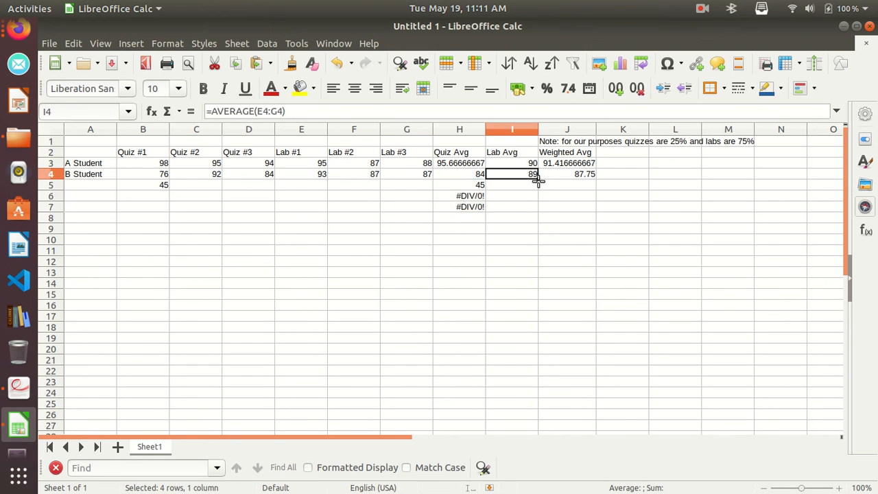
{"action": "left_click_drag", "start_coordinate": [538, 180], "coordinate": [538, 212]}
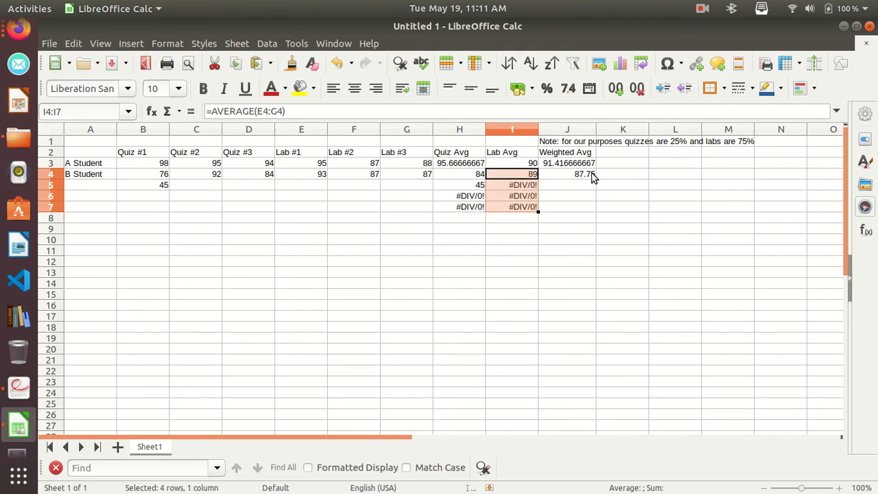
{"action": "left_click", "coordinate": [597, 173]}
{"action": "left_click", "coordinate": [593, 174]}
{"action": "left_click_drag", "start_coordinate": [596, 180], "coordinate": [597, 212]}
Examine the cell references in the copied Weighted Avg, Lab Avg and Quiz Avg formulas in rows 5 to 7.
{"action": "left_click", "coordinate": [580, 190]}
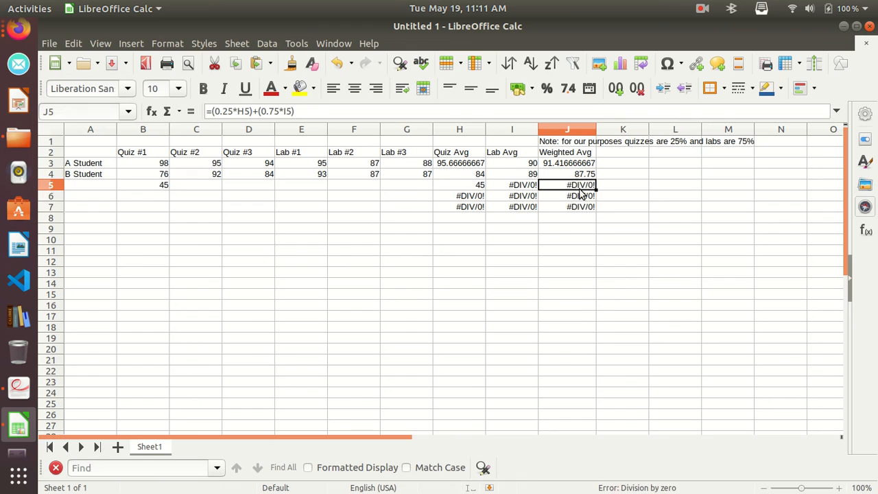
{"action": "left_click", "coordinate": [580, 200]}
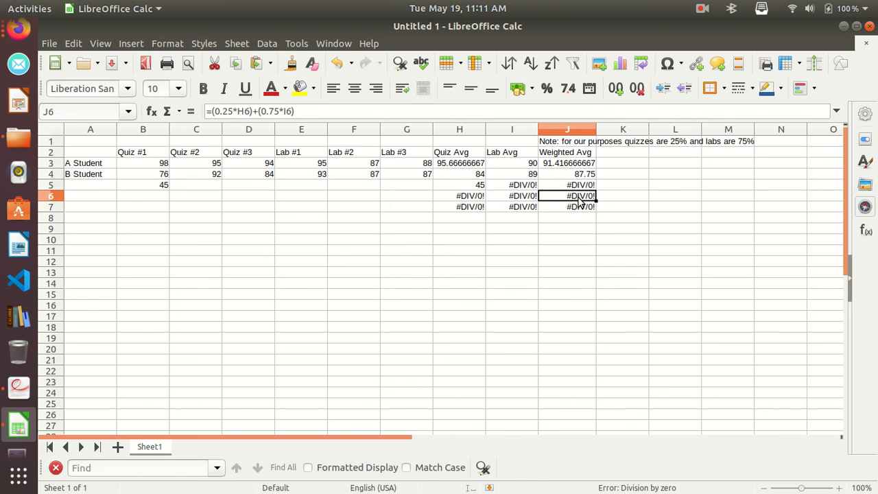
{"action": "left_click", "coordinate": [580, 209]}
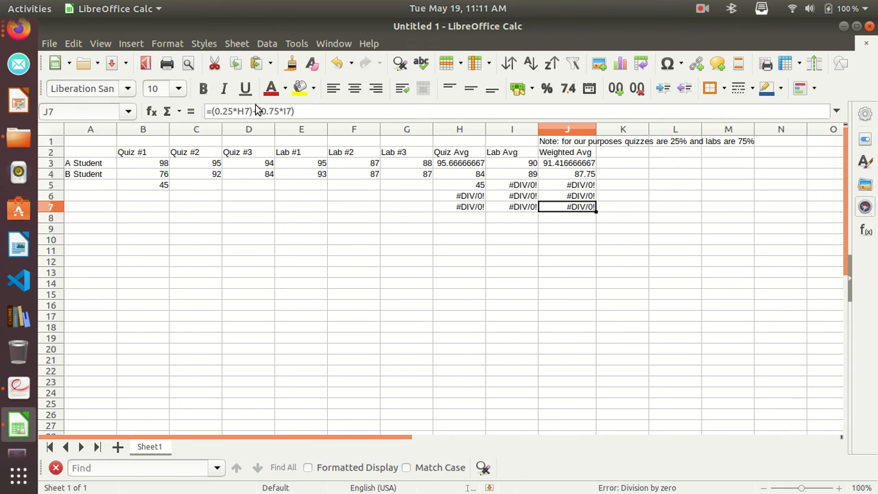
{"action": "left_click", "coordinate": [520, 186]}
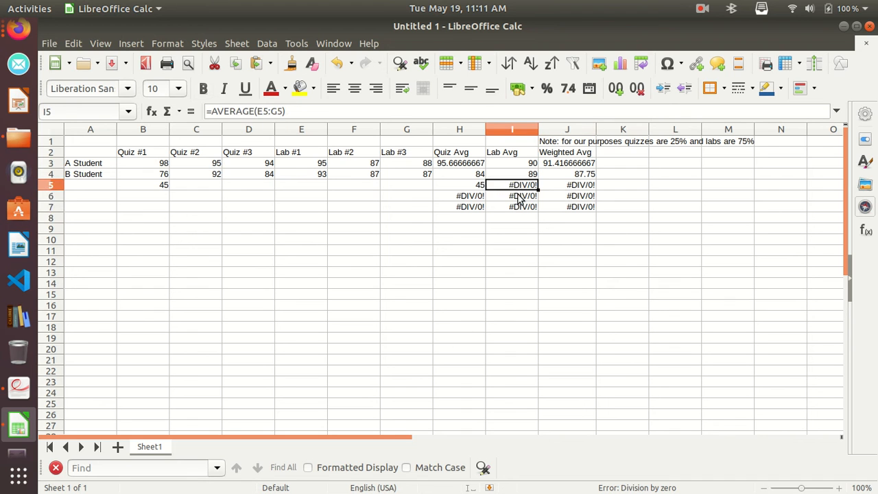
{"action": "left_click", "coordinate": [519, 197]}
{"action": "left_click", "coordinate": [520, 208]}
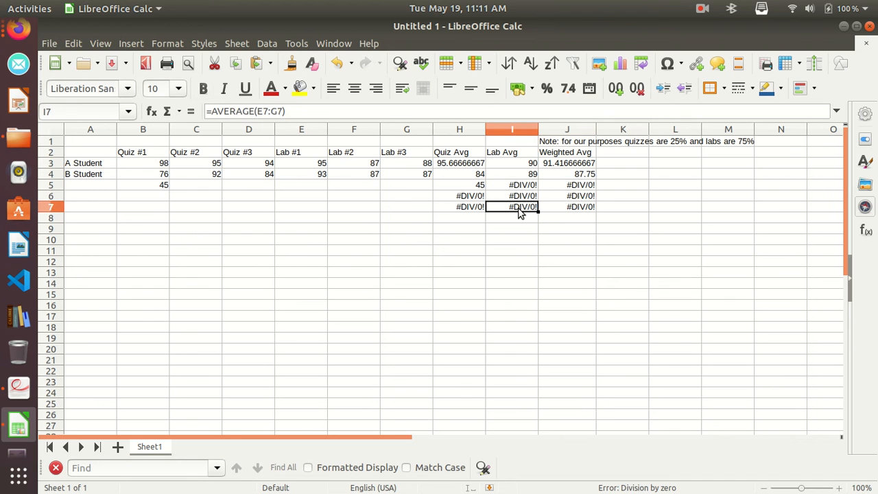
{"action": "left_click", "coordinate": [471, 187]}
{"action": "left_click", "coordinate": [474, 197]}
{"action": "left_click", "coordinate": [473, 206]}
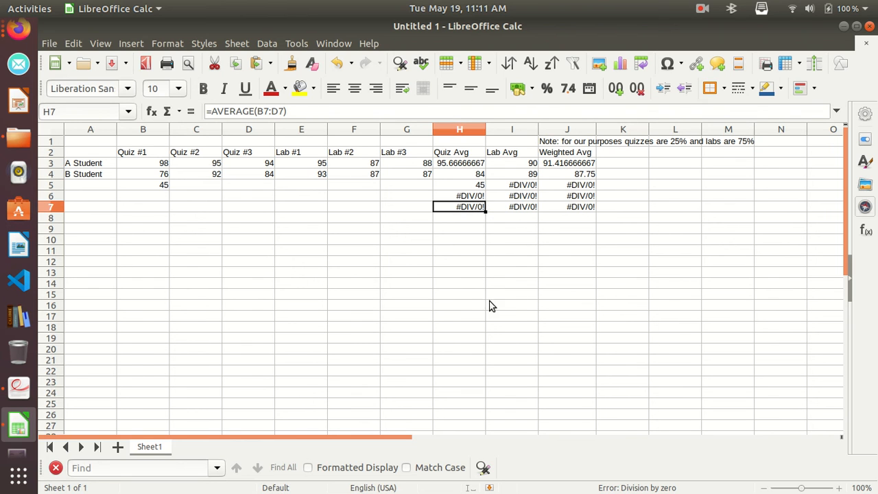
{"action": "left_click", "coordinate": [475, 240]}
{"action": "left_click", "coordinate": [483, 209]}
{"action": "left_click_drag", "start_coordinate": [471, 210], "coordinate": [469, 338]}
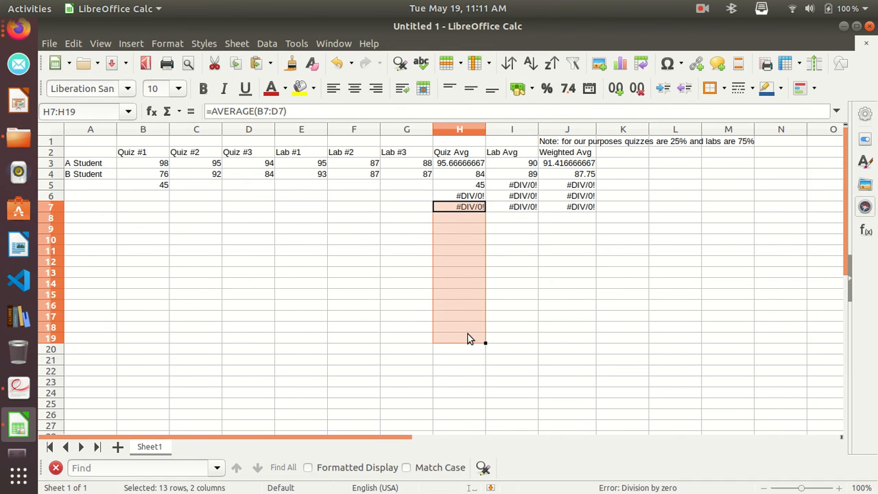
{"action": "left_click", "coordinate": [471, 241]}
{"action": "left_click_drag", "start_coordinate": [472, 209], "coordinate": [479, 371]}
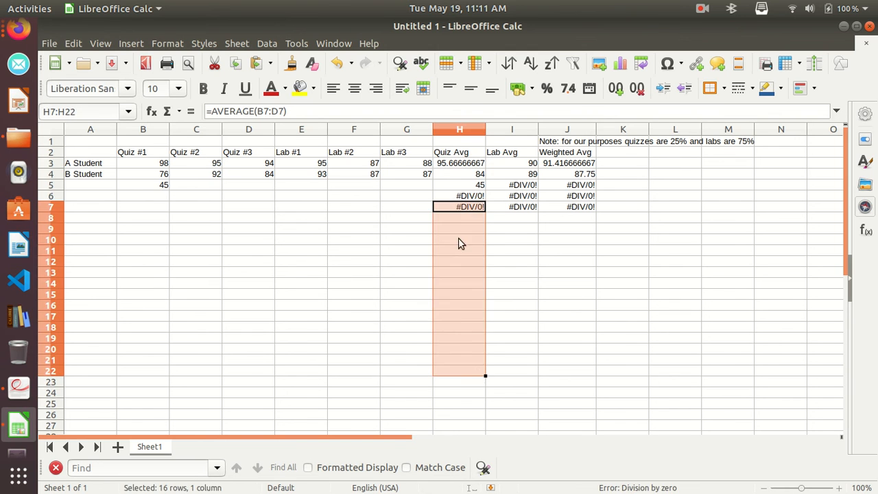
{"action": "left_click", "coordinate": [457, 218]}
{"action": "left_click_drag", "start_coordinate": [457, 198], "coordinate": [463, 404]}
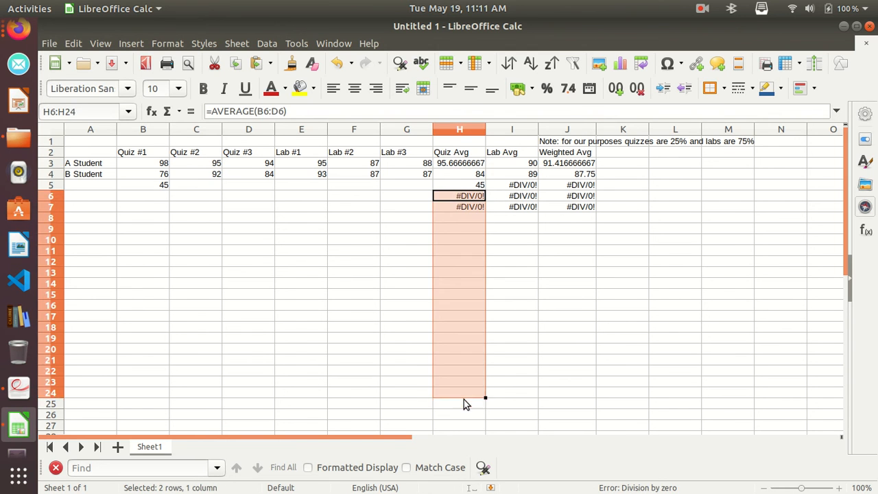
{"action": "left_click", "coordinate": [533, 274]}
{"action": "left_click", "coordinate": [464, 271]}
{"action": "left_click", "coordinate": [471, 339]}
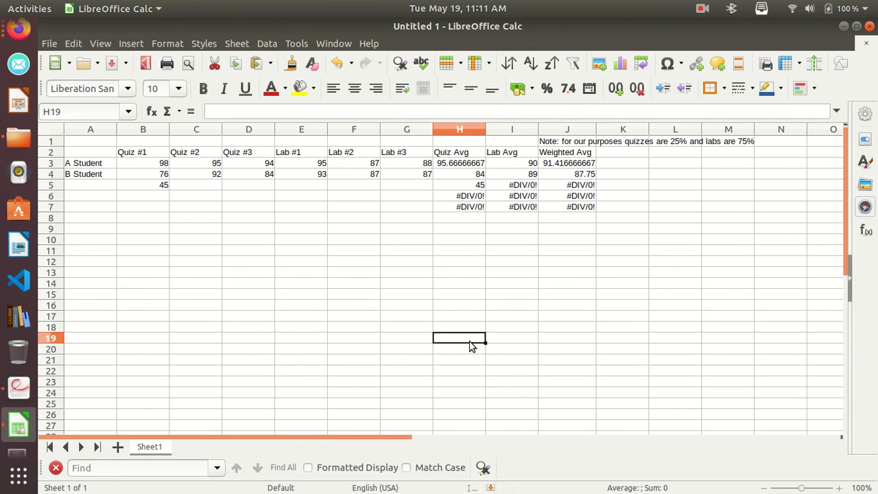
{"action": "left_click", "coordinate": [467, 283]}
Try filling the Quiz Avg formula from H7 down through H11, and undo the fill after checking the copied formulas.
{"action": "left_click", "coordinate": [480, 208]}
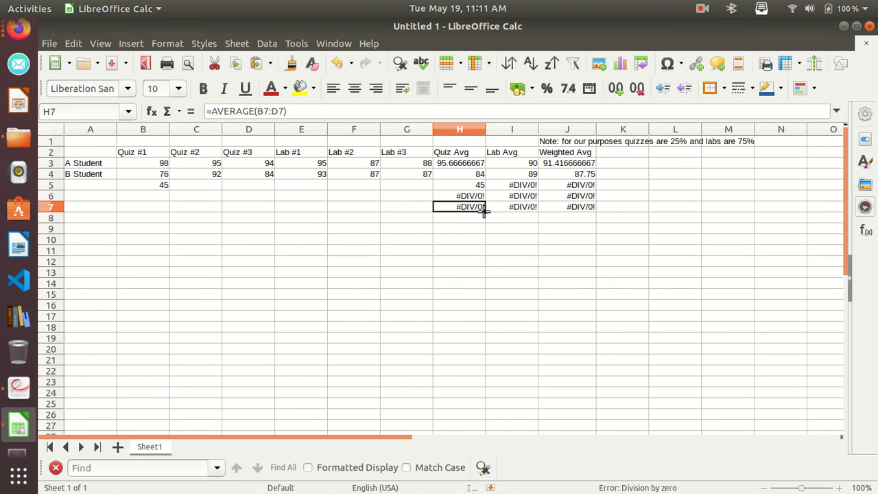
{"action": "left_click_drag", "start_coordinate": [486, 211], "coordinate": [488, 261]}
{"action": "left_click", "coordinate": [479, 221]}
{"action": "left_click", "coordinate": [475, 232]}
{"action": "left_click", "coordinate": [476, 239]}
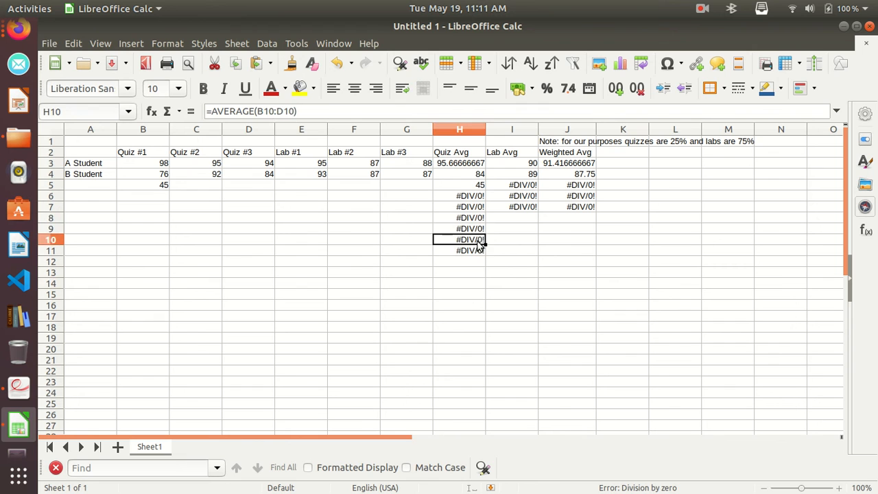
{"action": "left_click", "coordinate": [480, 250]}
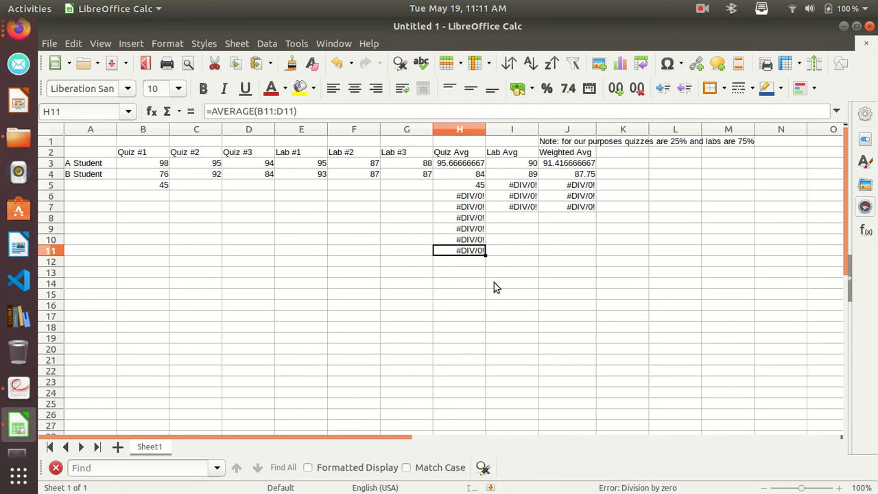
{"action": "key", "text": "ctrl+z"}
{"action": "left_click", "coordinate": [414, 203]}
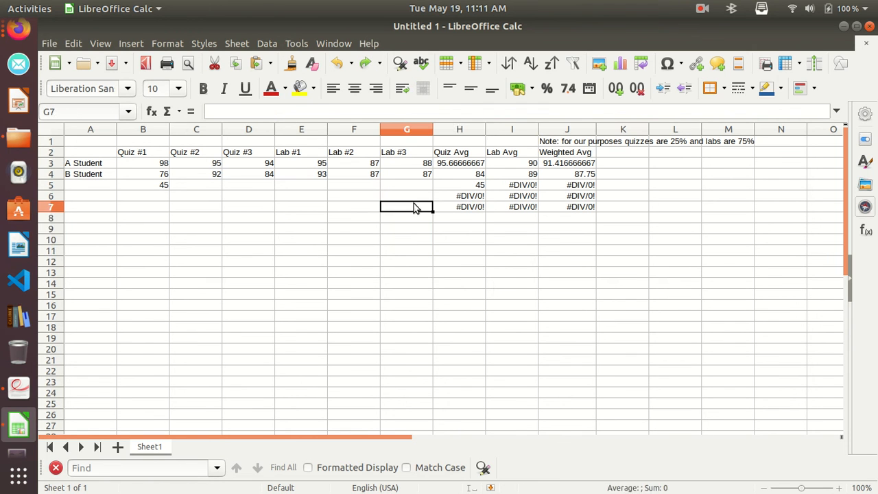
Enter the row labels C Student, D Student and F Student in A5:A7.
{"action": "left_click", "coordinate": [102, 191]}
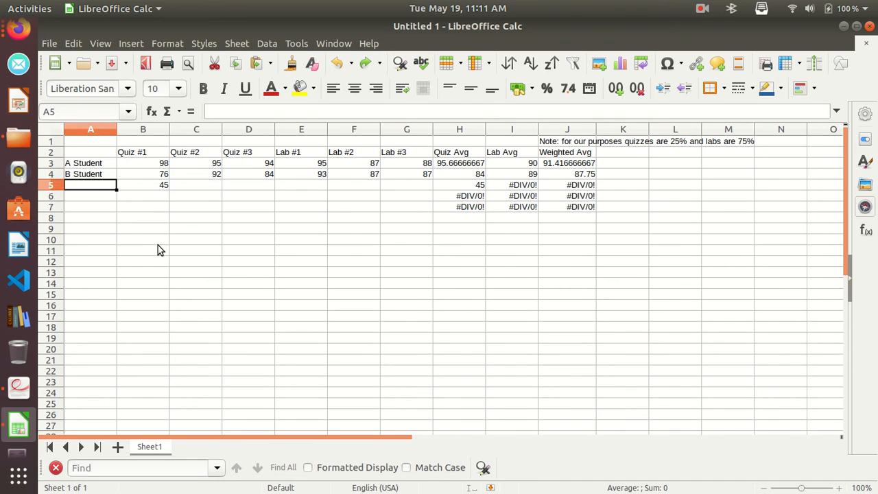
{"action": "type", "text": "C "}
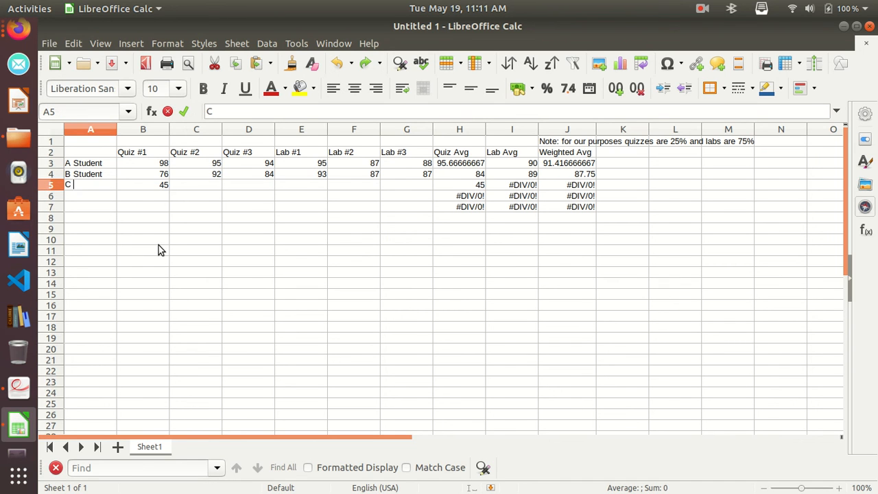
{"action": "type", "text": "Student"}
{"action": "key", "text": "Return"}
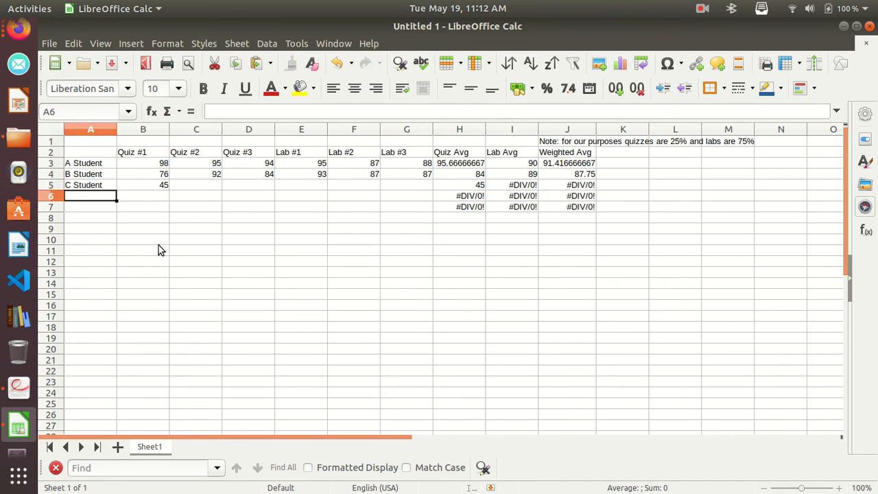
{"action": "type", "text": "D Student"}
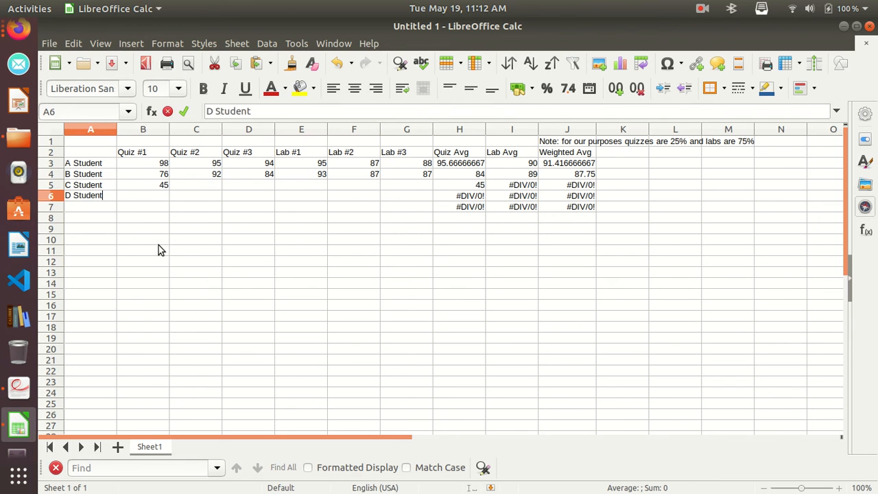
{"action": "key", "text": "Return"}
{"action": "type", "text": "F Stduent"}
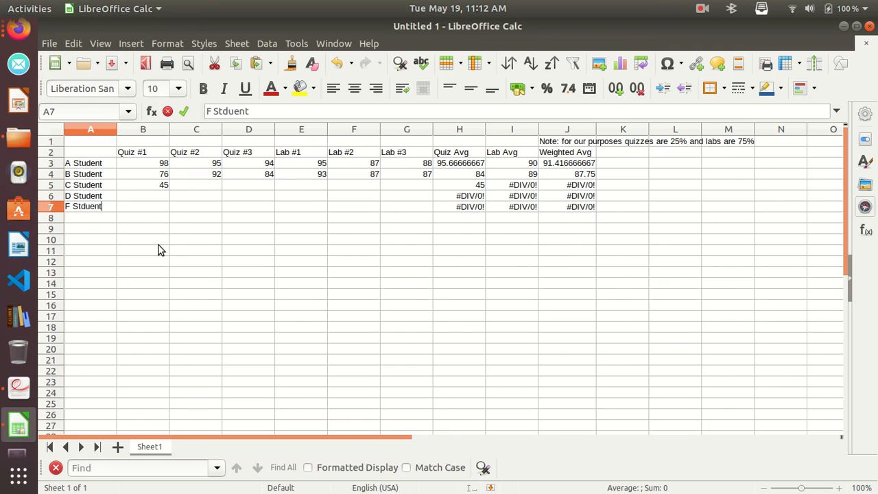
{"action": "left_click", "coordinate": [85, 206]}
{"action": "key", "text": "BackSpace"}
{"action": "type", "text": "d"}
{"action": "left_click", "coordinate": [157, 208]}
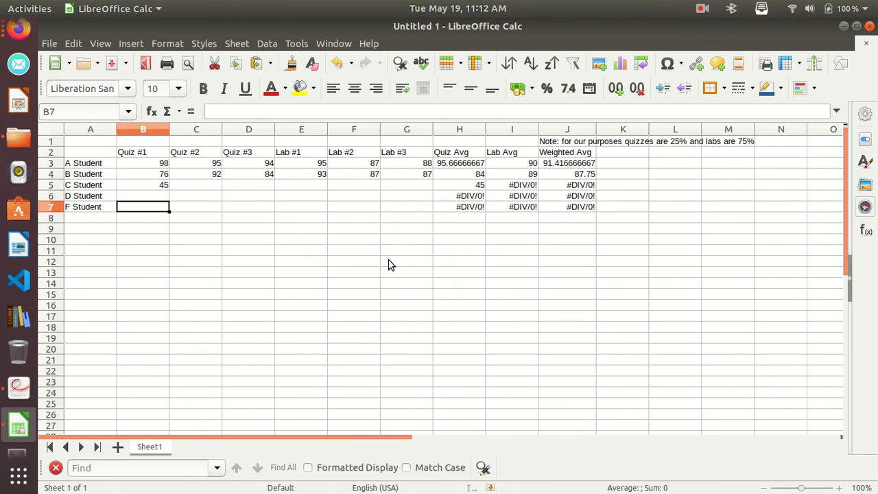
Switch to the Cheese webcam application.
{"action": "left_click", "coordinate": [18, 442]}
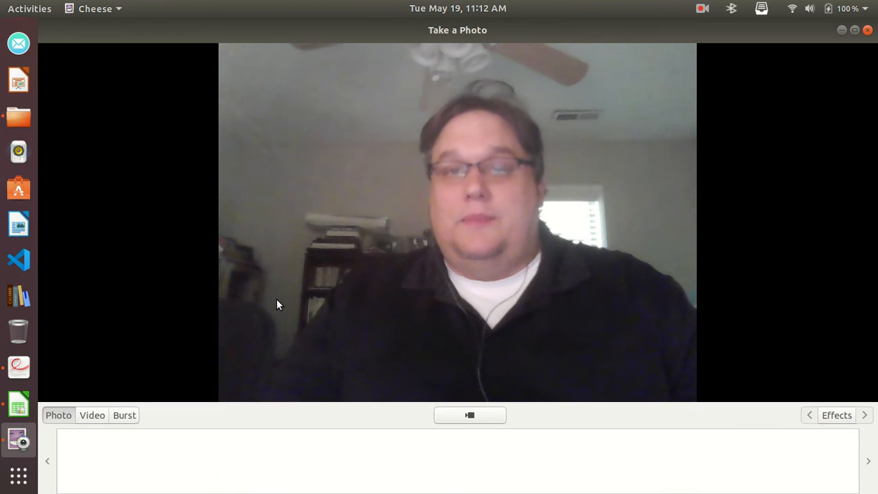